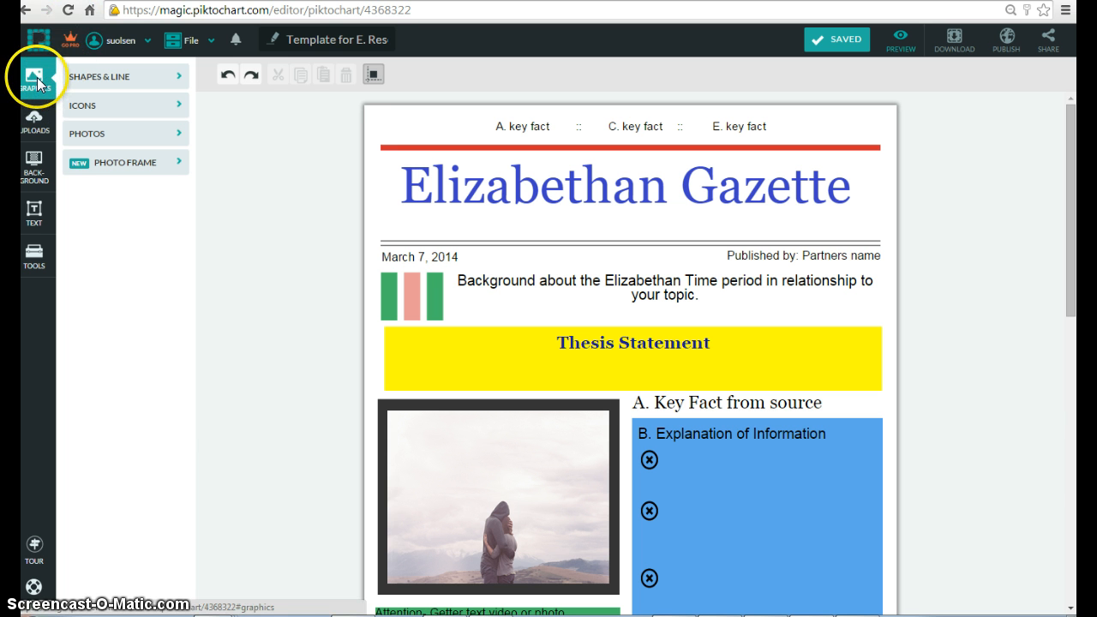
Browse the available shapes and lines, icons, photo categories and photo frames
left_click(106, 77)
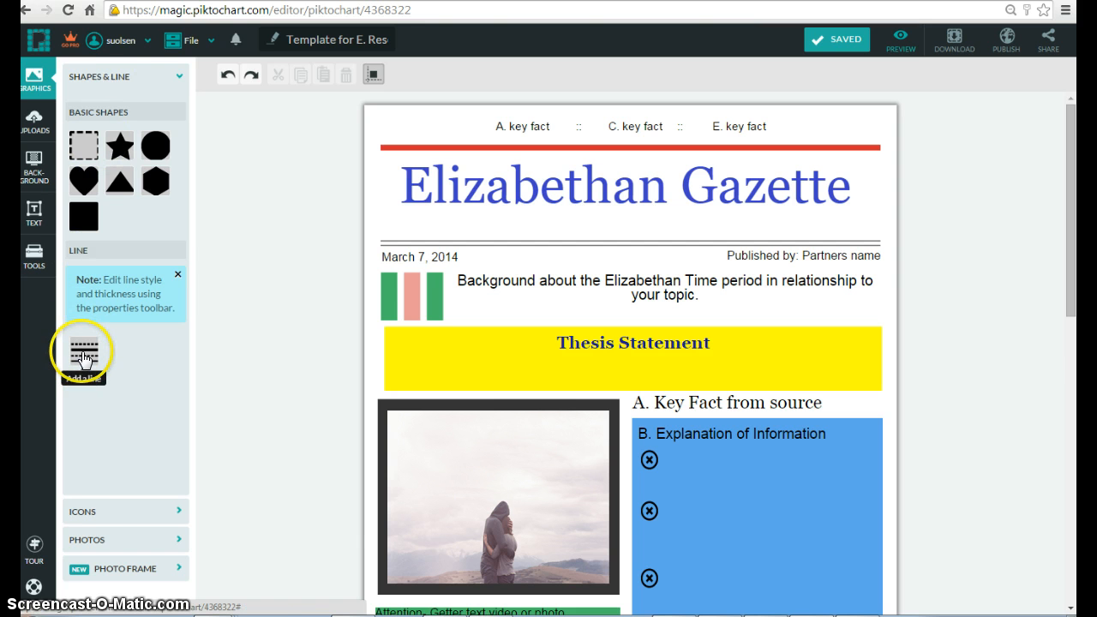
left_click(99, 512)
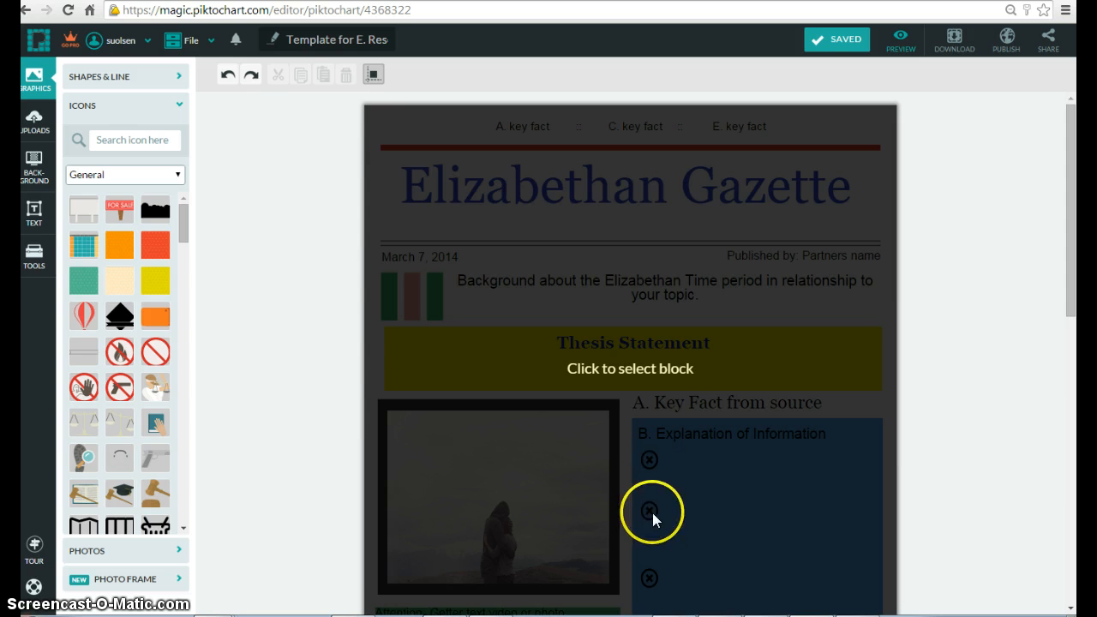
left_click(674, 510)
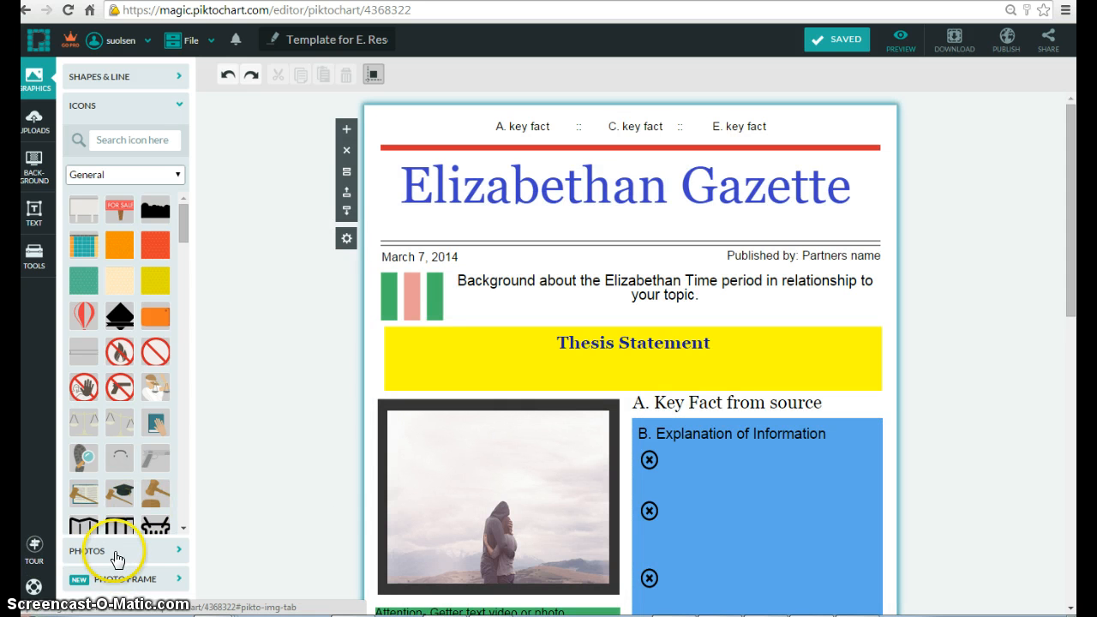
left_click(110, 553)
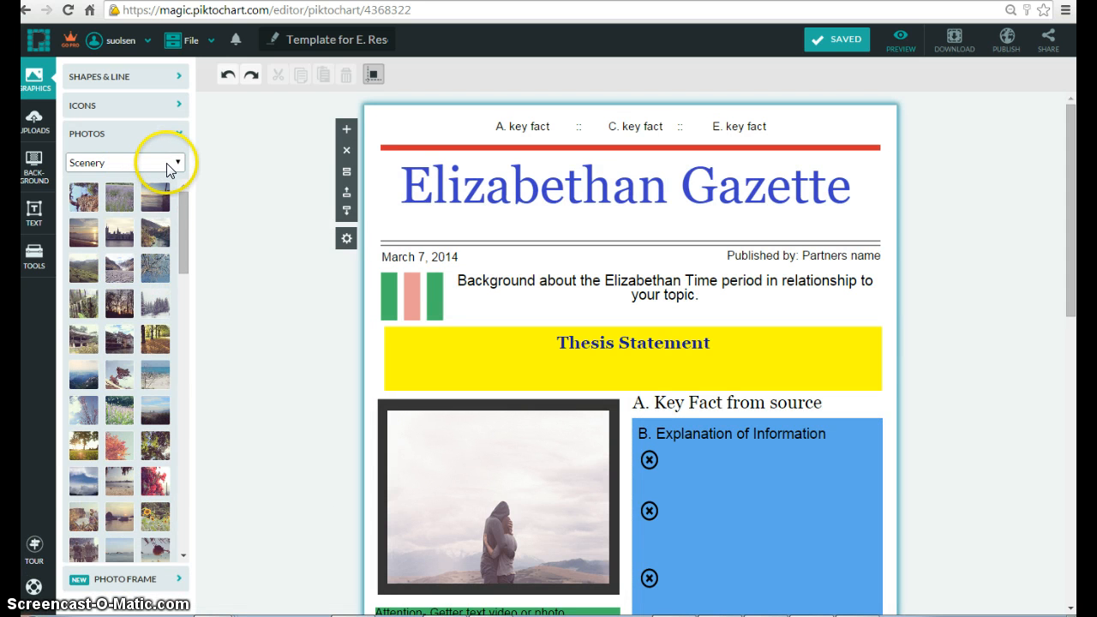
left_click(174, 163)
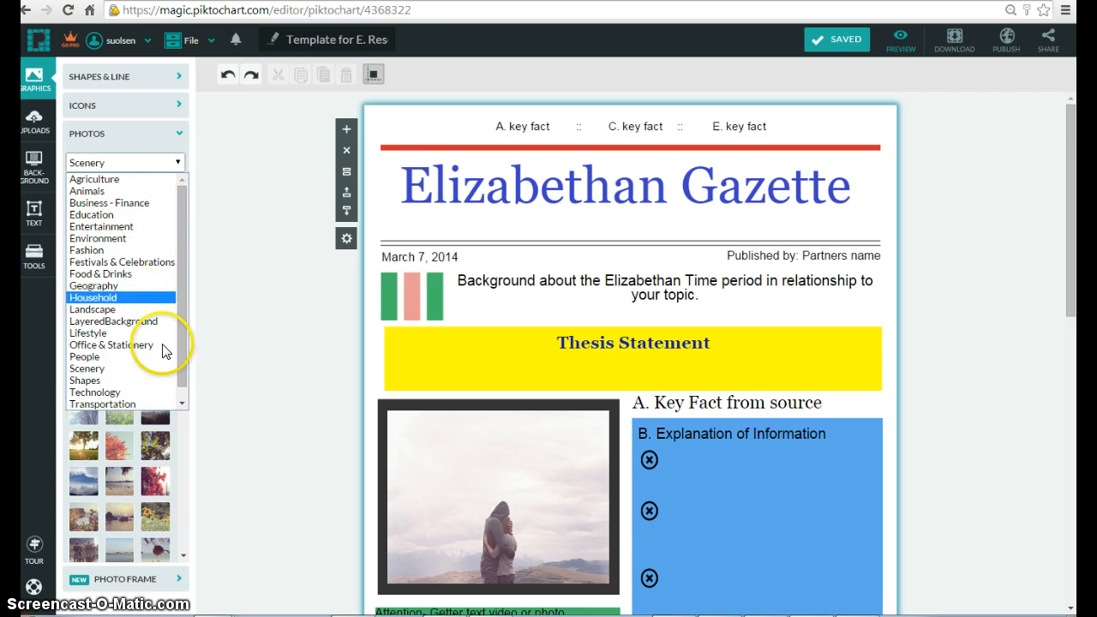
left_click(254, 268)
left_click(118, 585)
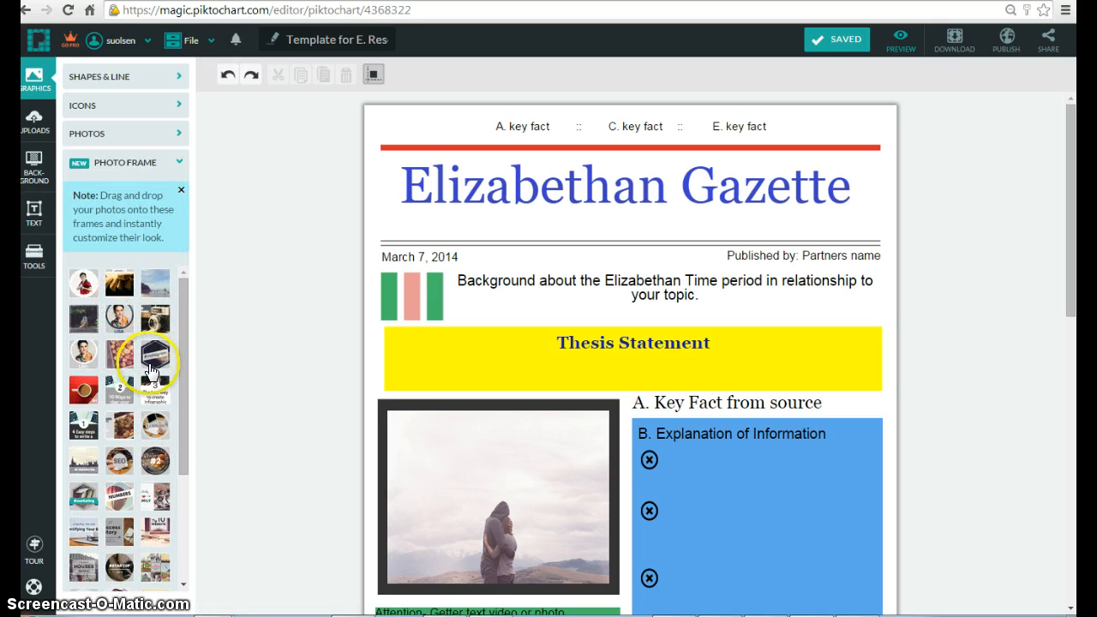
Try "The best way to create infographic" photo frame in the first block, shrink it slightly and delete it
left_click(154, 360)
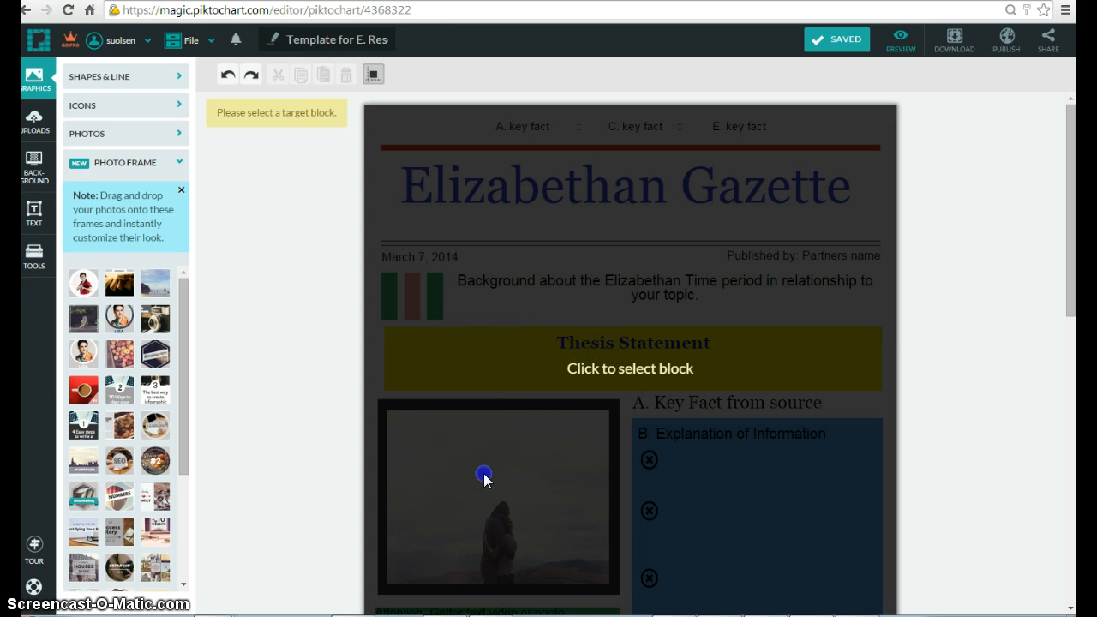
left_click(485, 478)
left_click(154, 386)
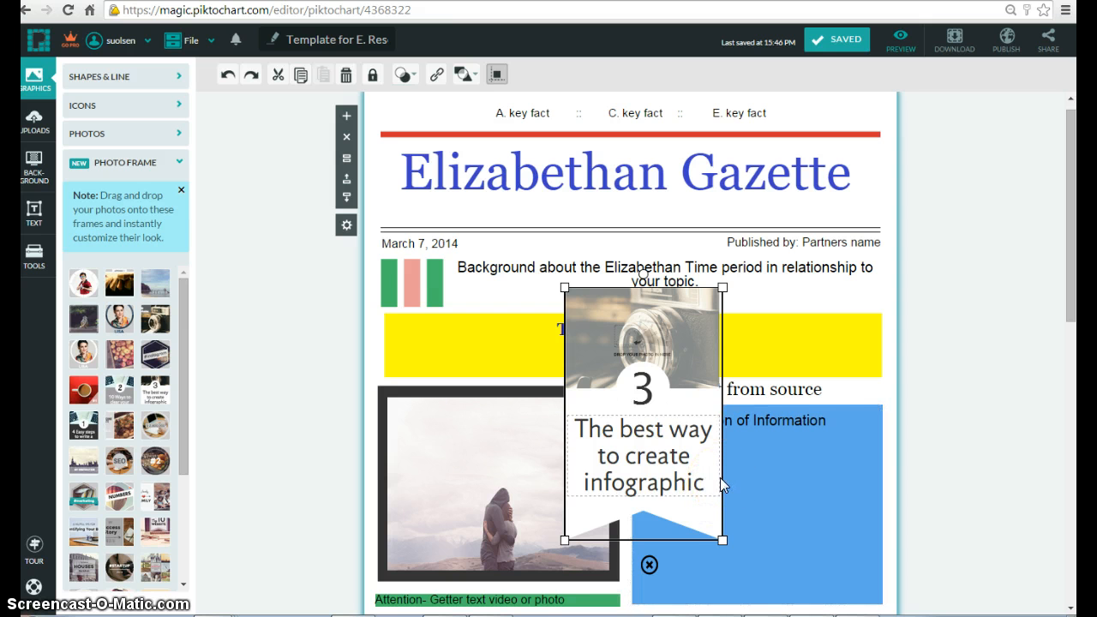
left_click_drag(723, 288, 723, 325)
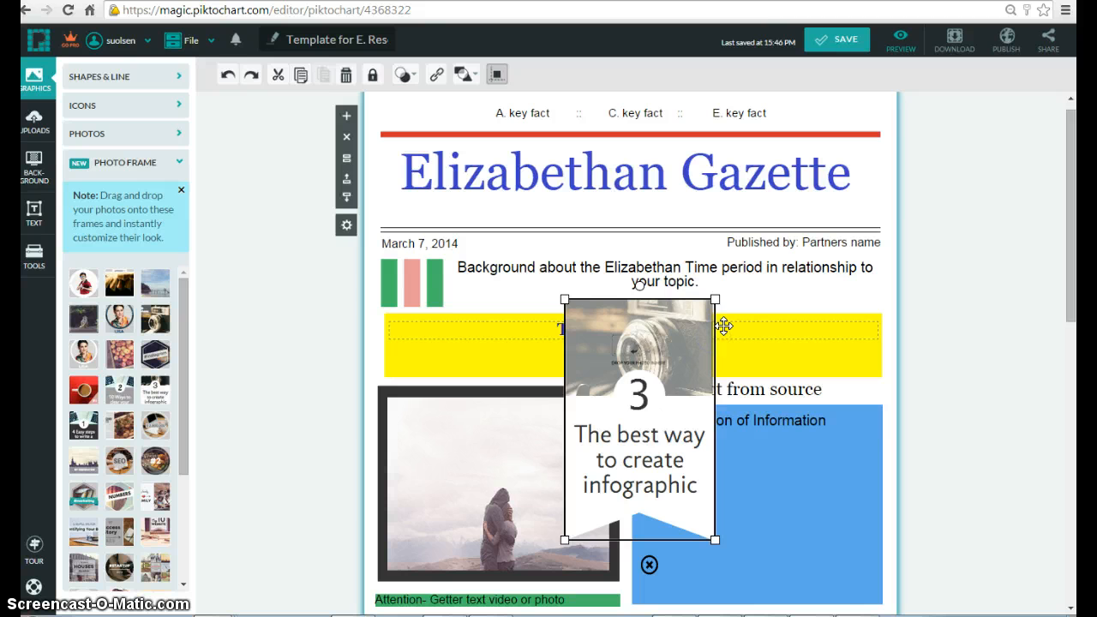
key("Delete")
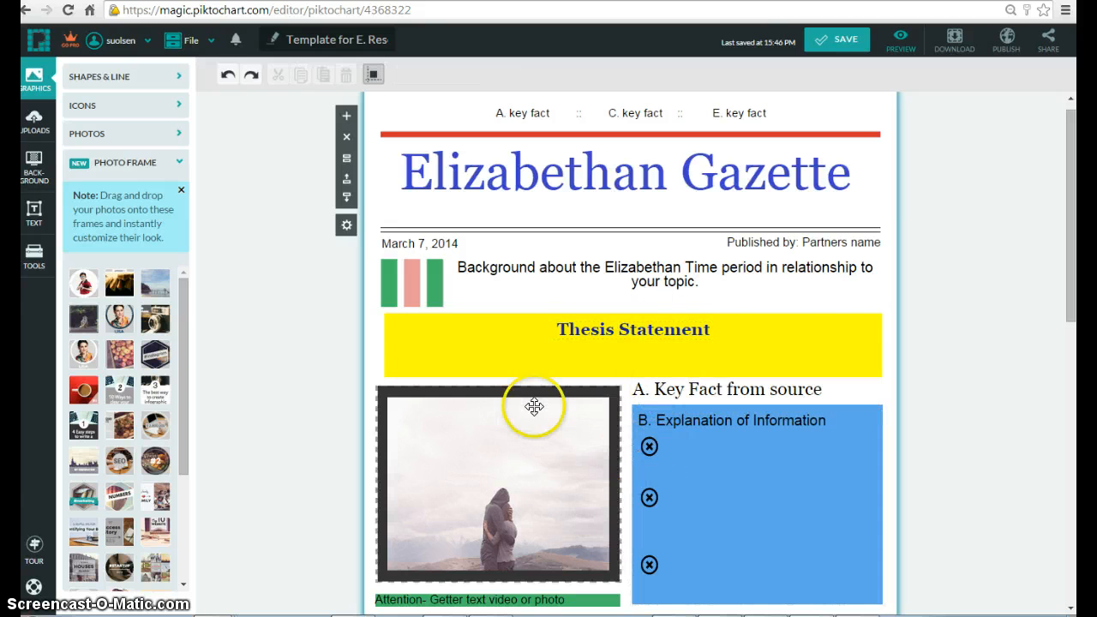
Examine the image upload options and the images already uploaded
left_click(32, 129)
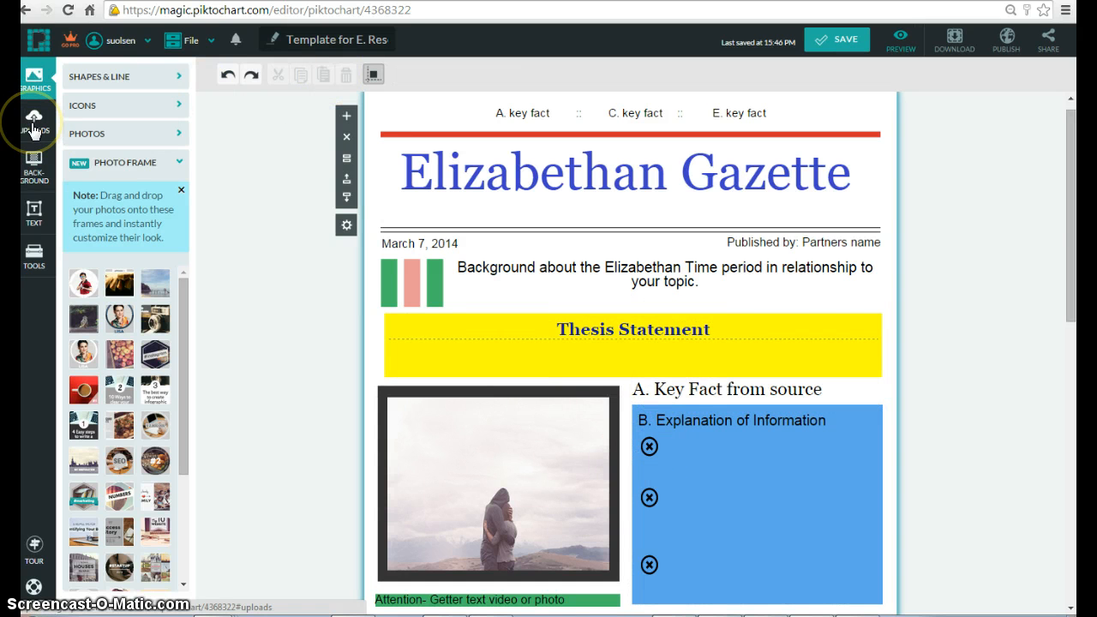
left_click(38, 127)
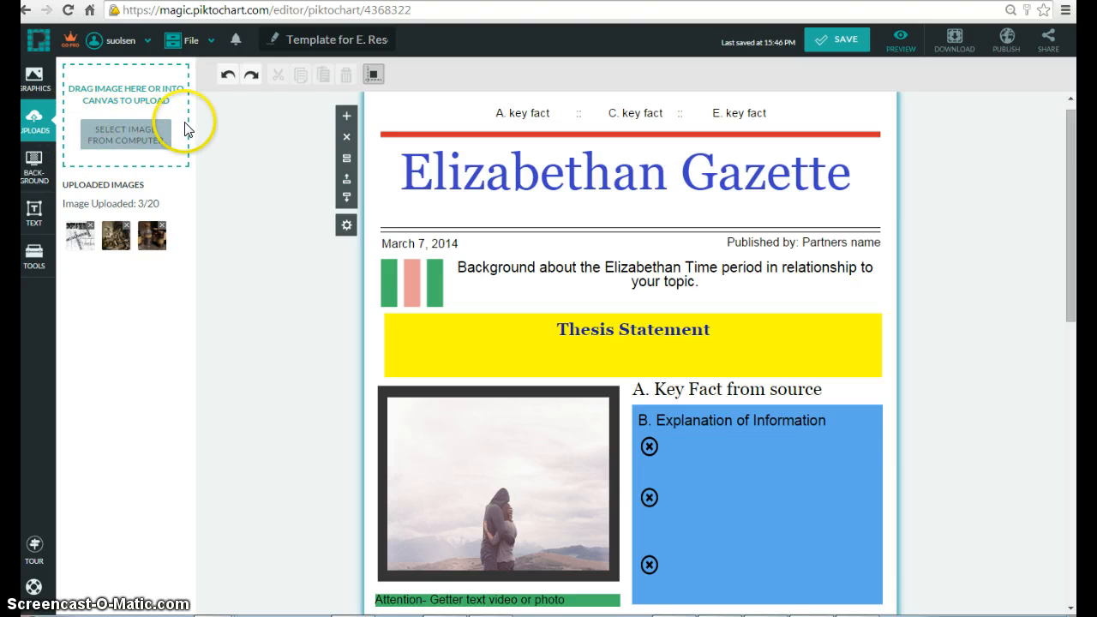
mouse_move(117, 244)
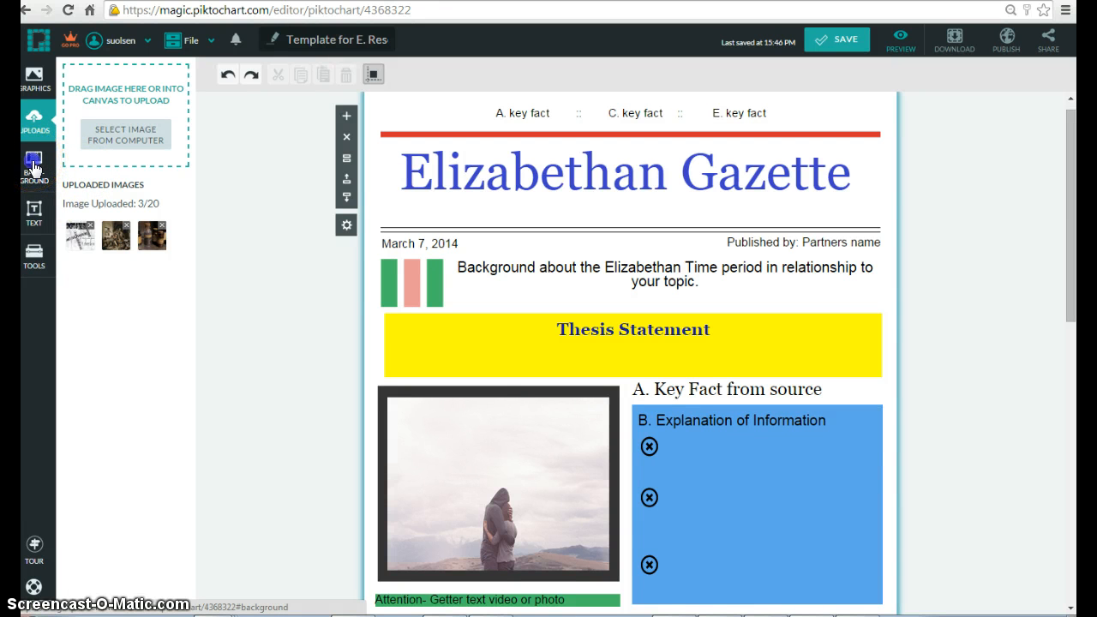
Try the light blue background image on the first block of the newsletter and undo it
left_click(31, 164)
left_click(119, 272)
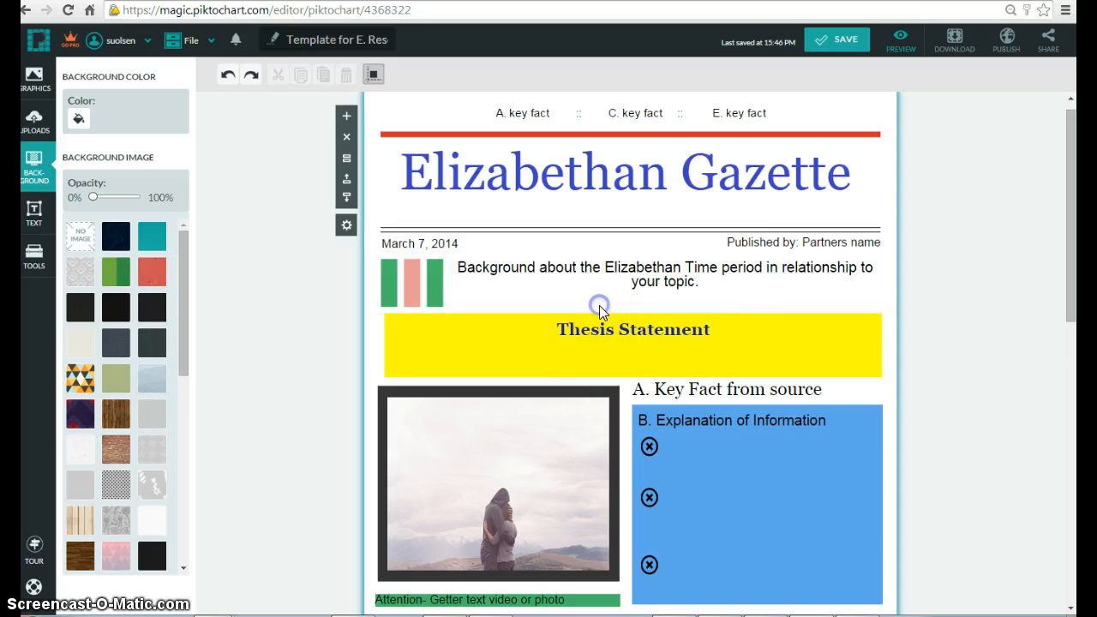
scroll(602, 304, "down", 5)
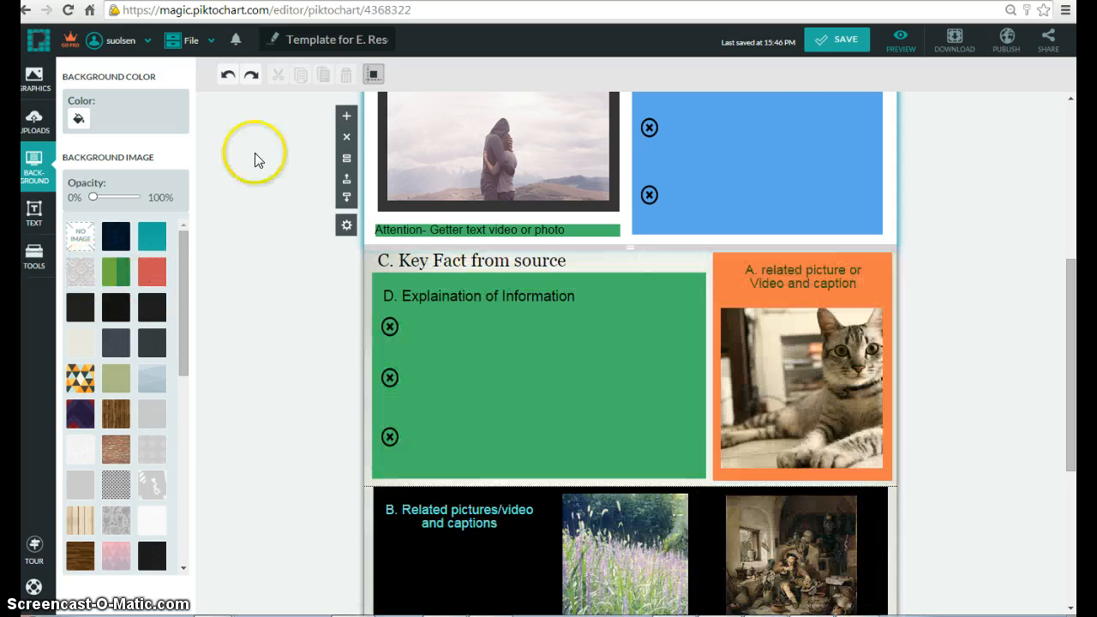
scroll(514, 205, "up", 3)
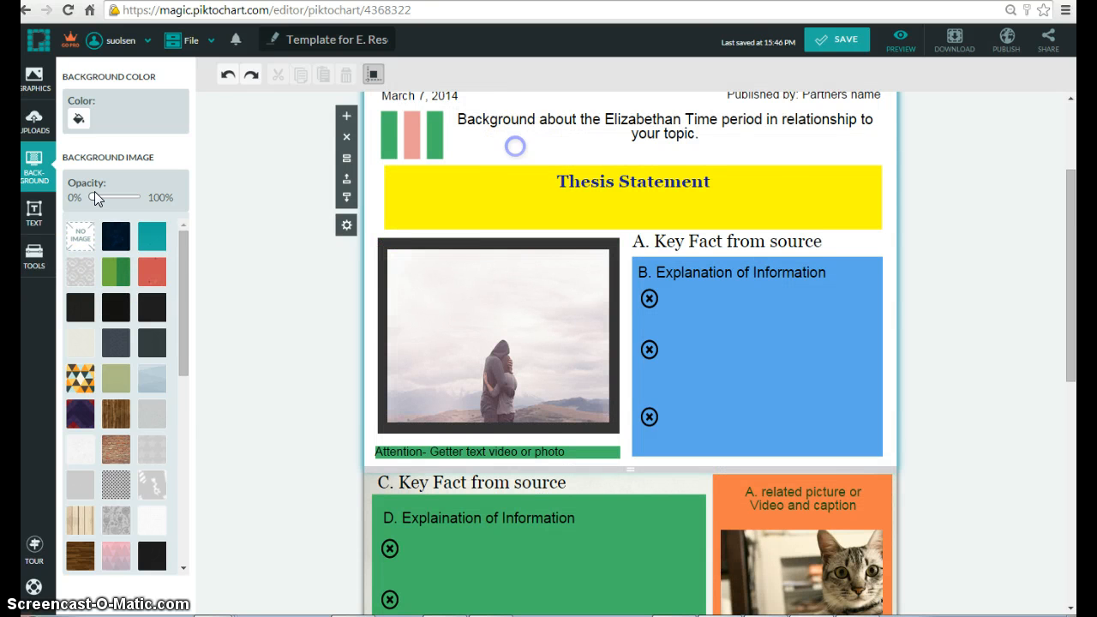
left_click(162, 387)
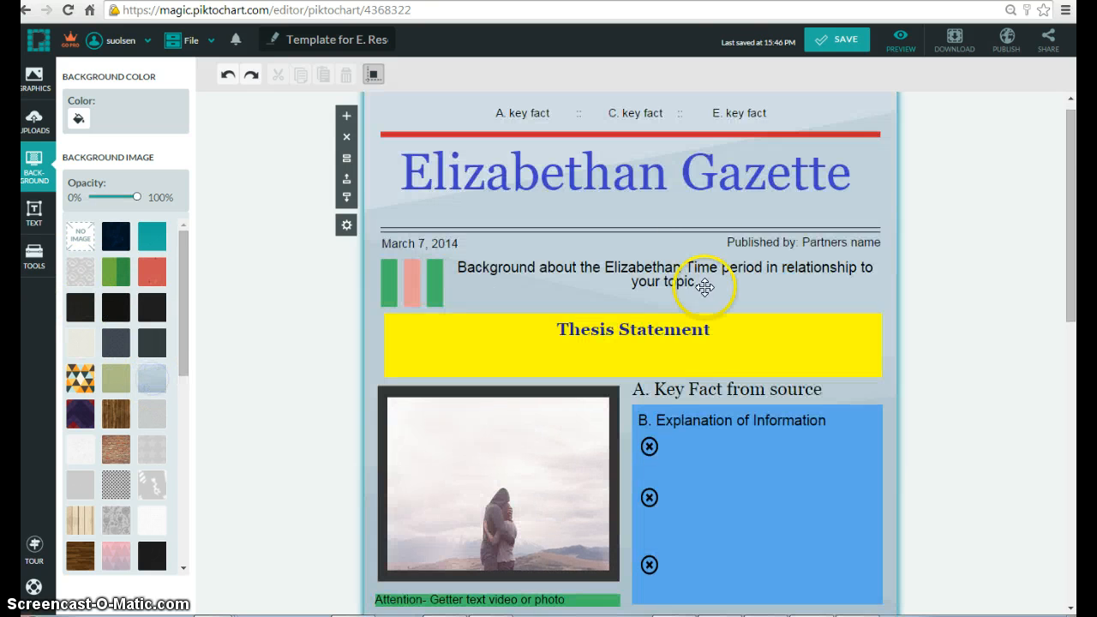
scroll(712, 271, "down", 4)
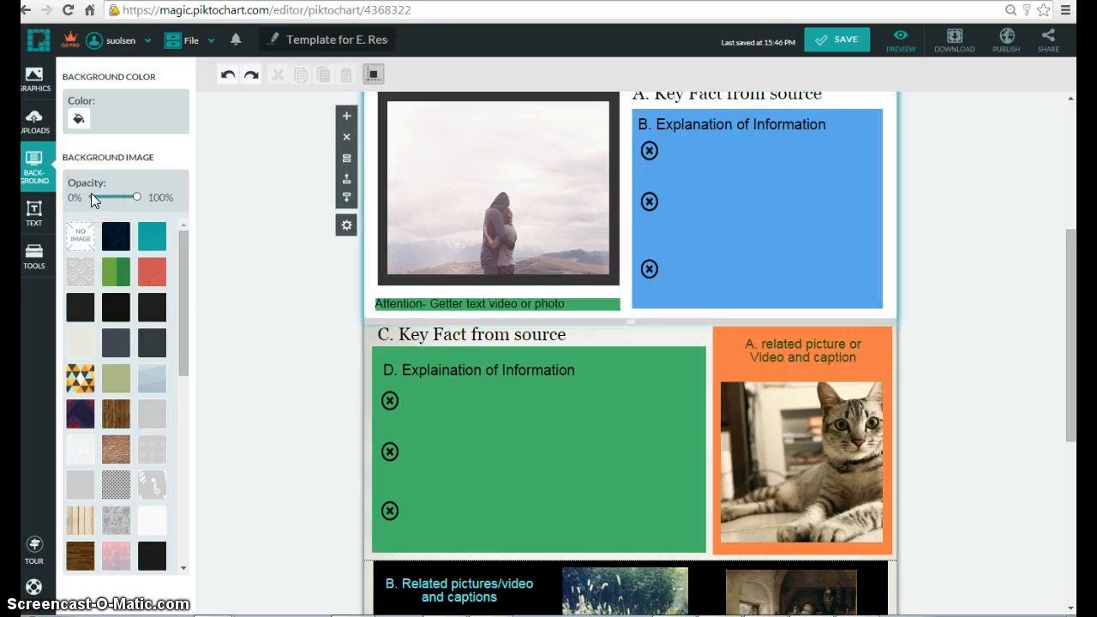
left_click(228, 76)
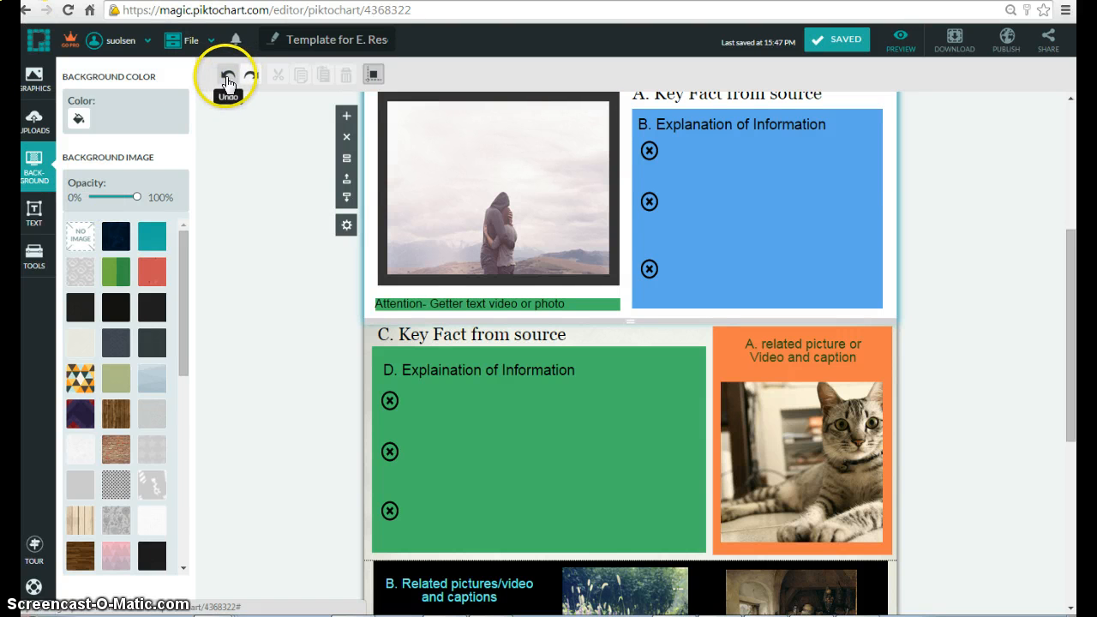
left_click(251, 79)
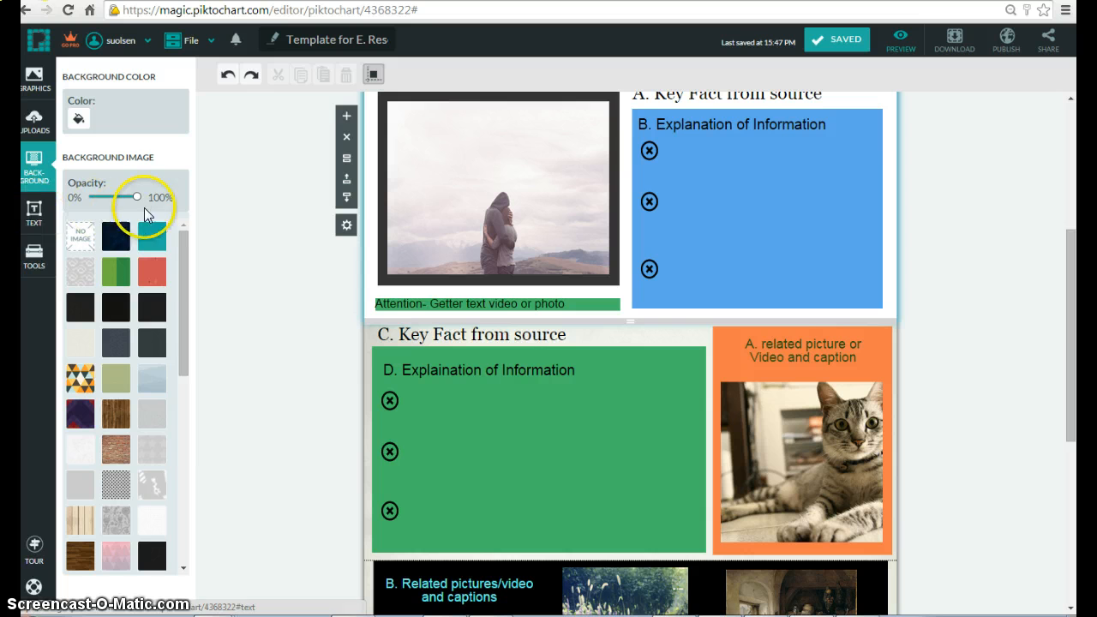
Apply the dark blue starry background image to the first block and increase its opacity
left_click(110, 237)
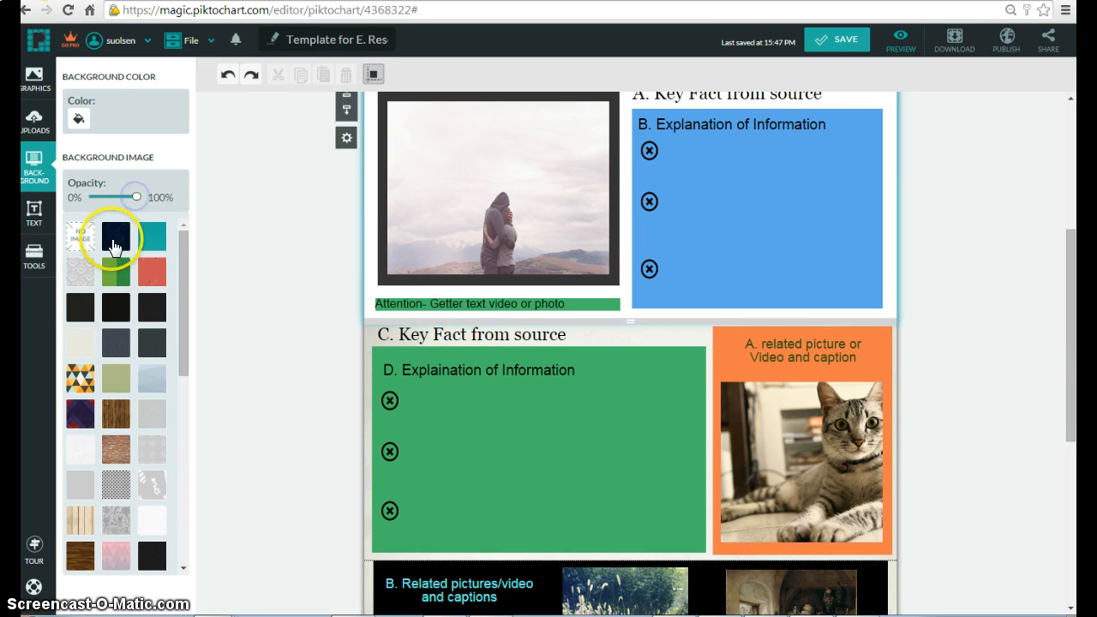
left_click(134, 198)
mouse_move(136, 200)
left_mouse_down()
mouse_move(97, 197)
mouse_move(143, 196)
left_mouse_up()
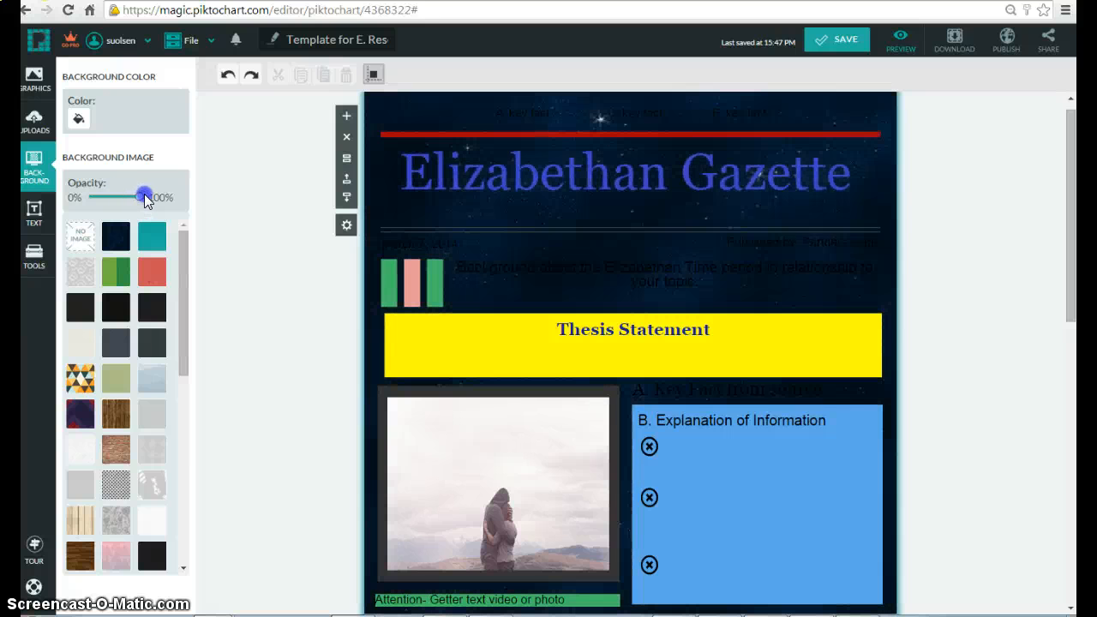
Check the background color choices and undo the starry background image
left_click(78, 119)
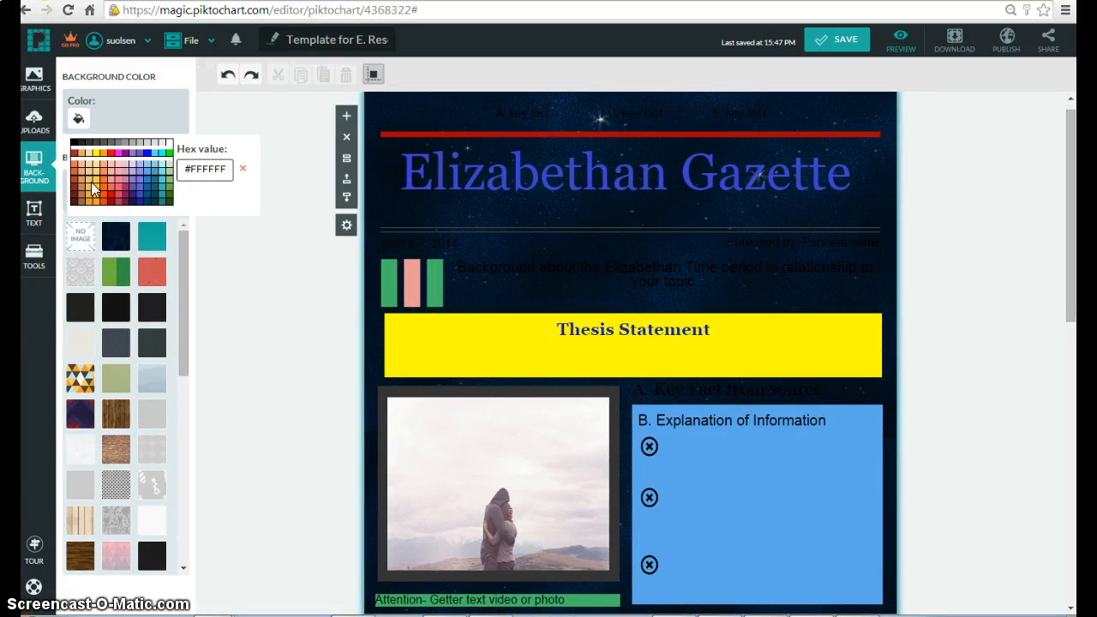
left_click(220, 306)
left_click(112, 276)
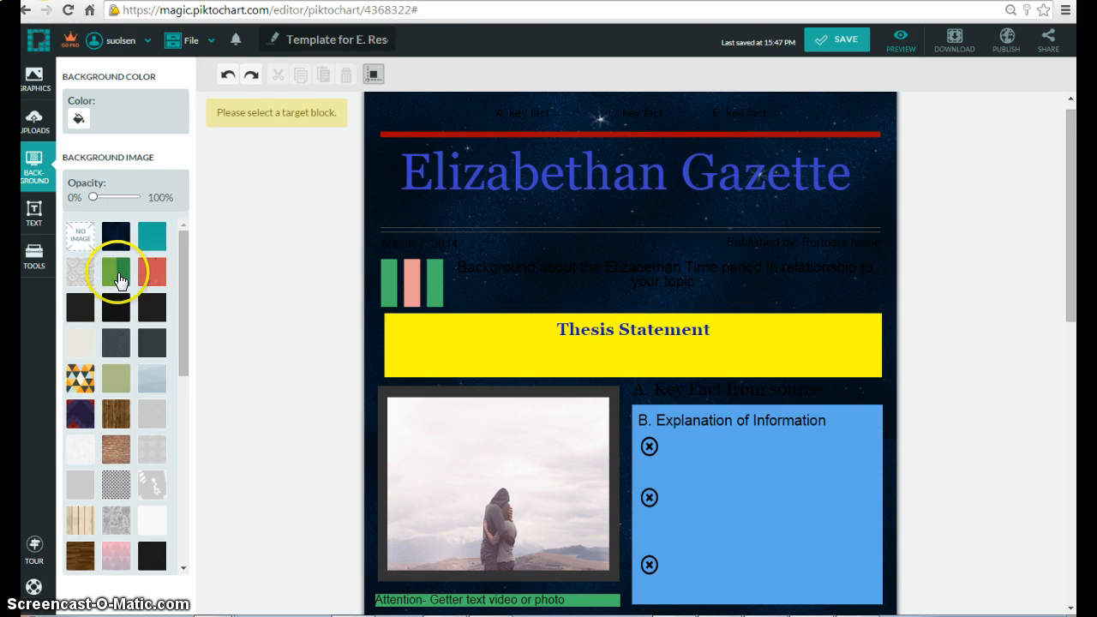
left_click(227, 76)
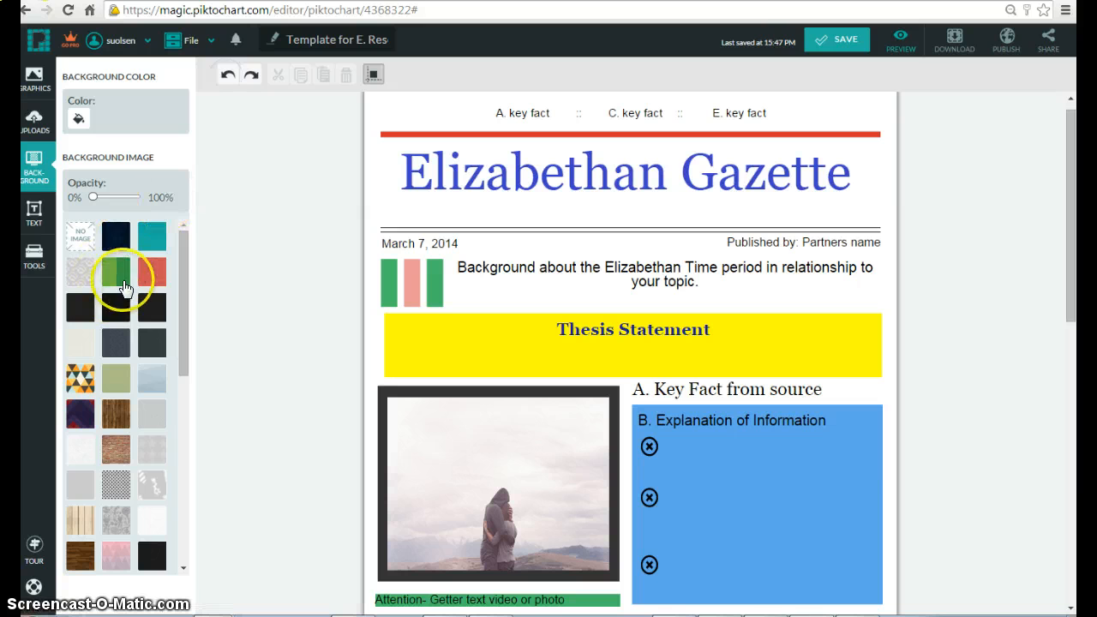
Apply the orange triangle-pattern background image to the first block and raise its opacity slightly
left_click(74, 390)
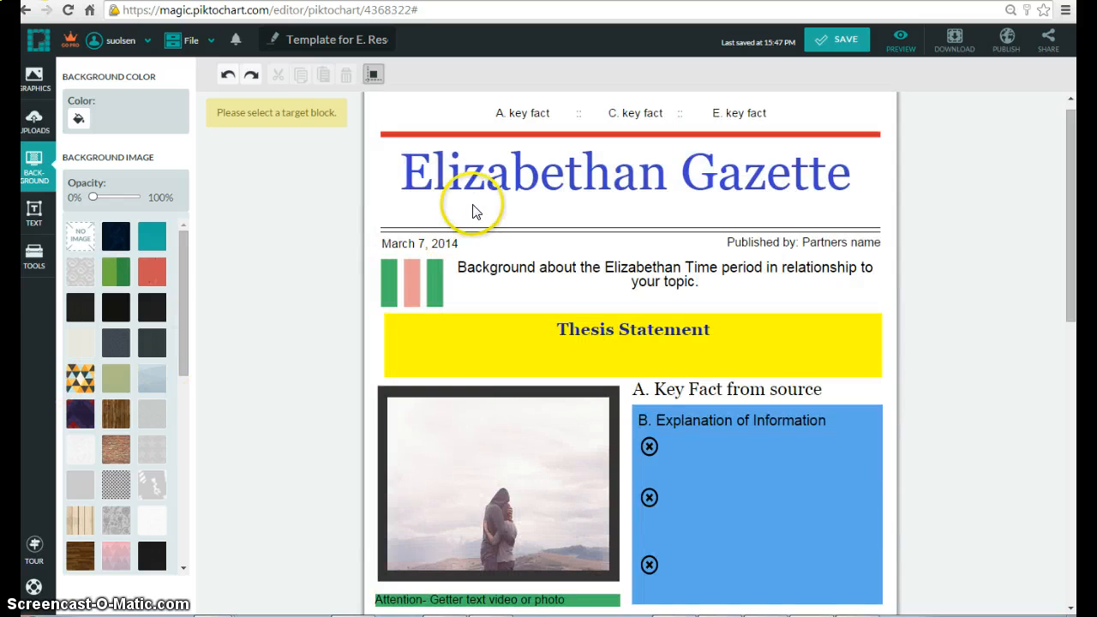
left_click(476, 212)
left_click(82, 385)
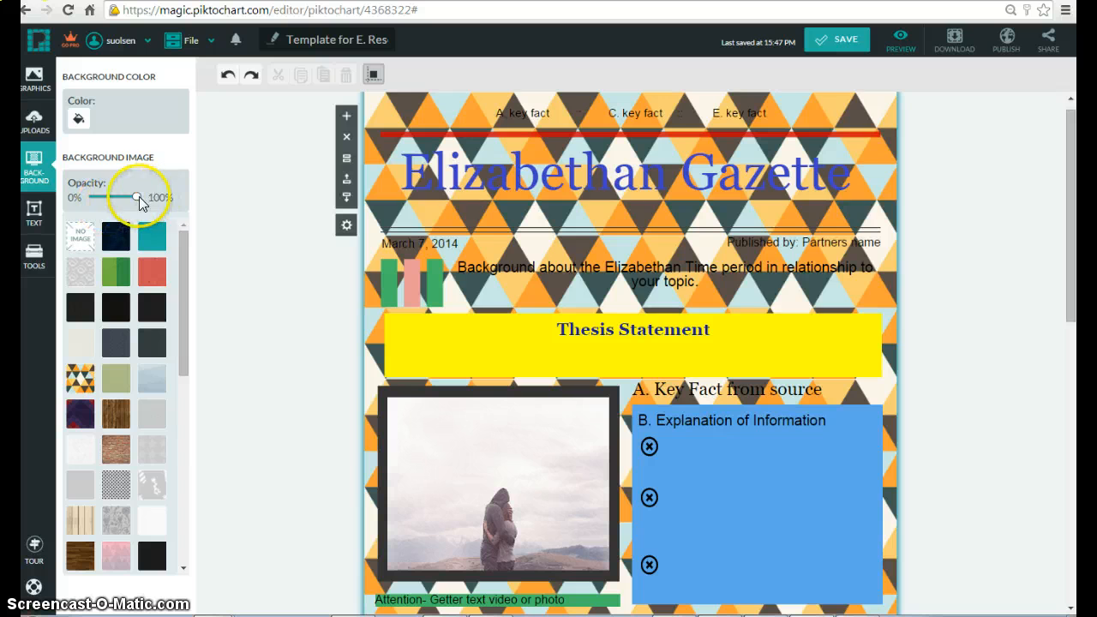
mouse_move(136, 198)
left_mouse_down()
mouse_move(105, 197)
mouse_move(148, 208)
left_mouse_up()
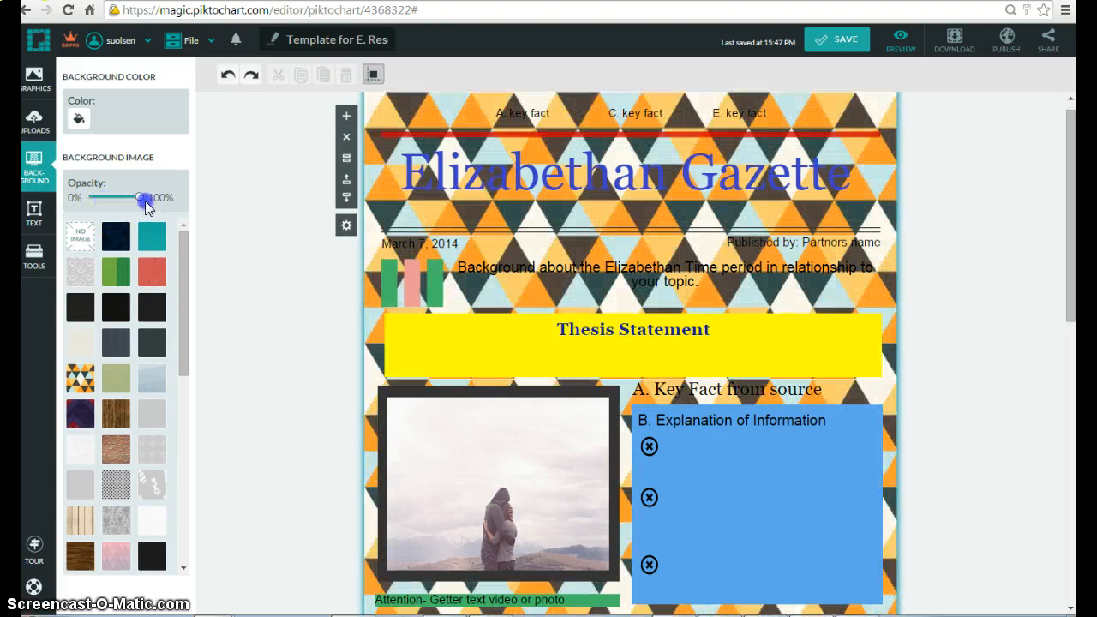
Set the first block's background color to #e06666
left_click(78, 119)
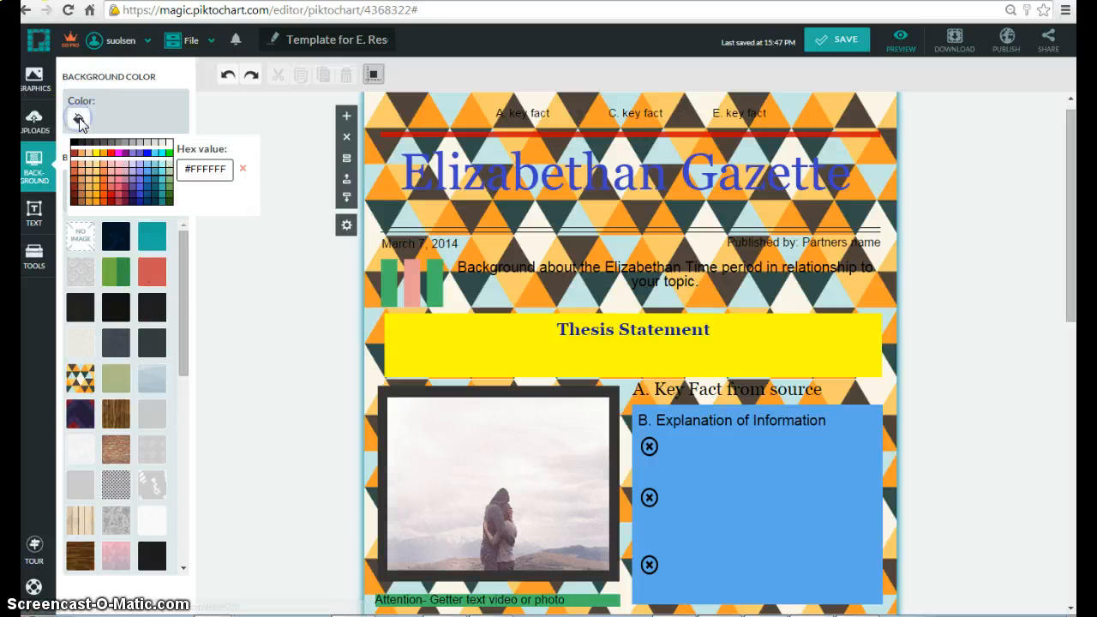
left_click(113, 195)
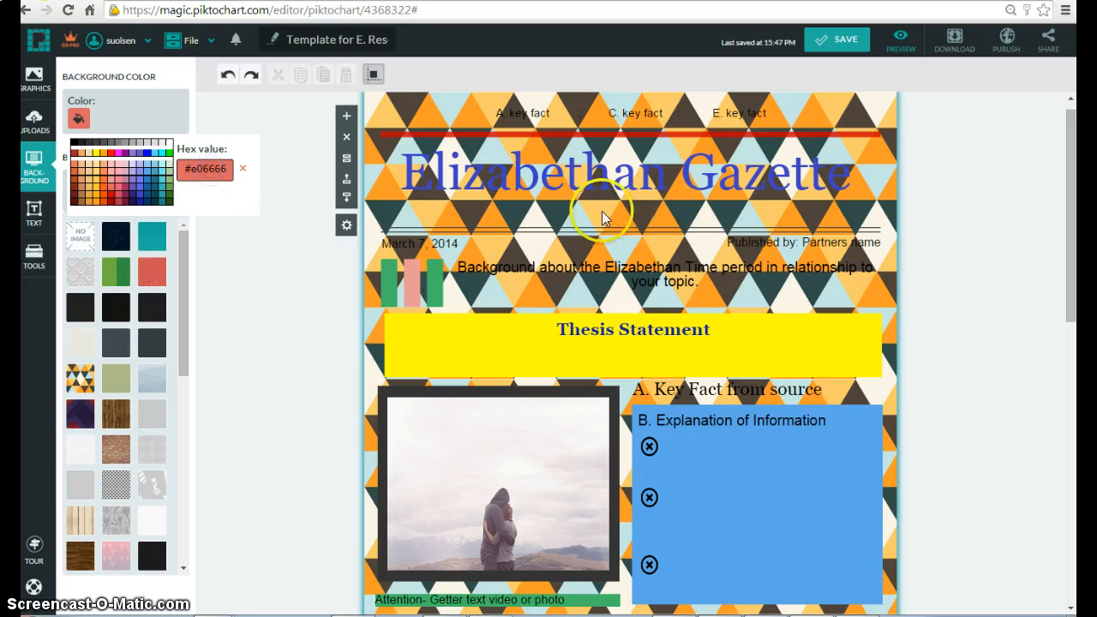
left_click(549, 219)
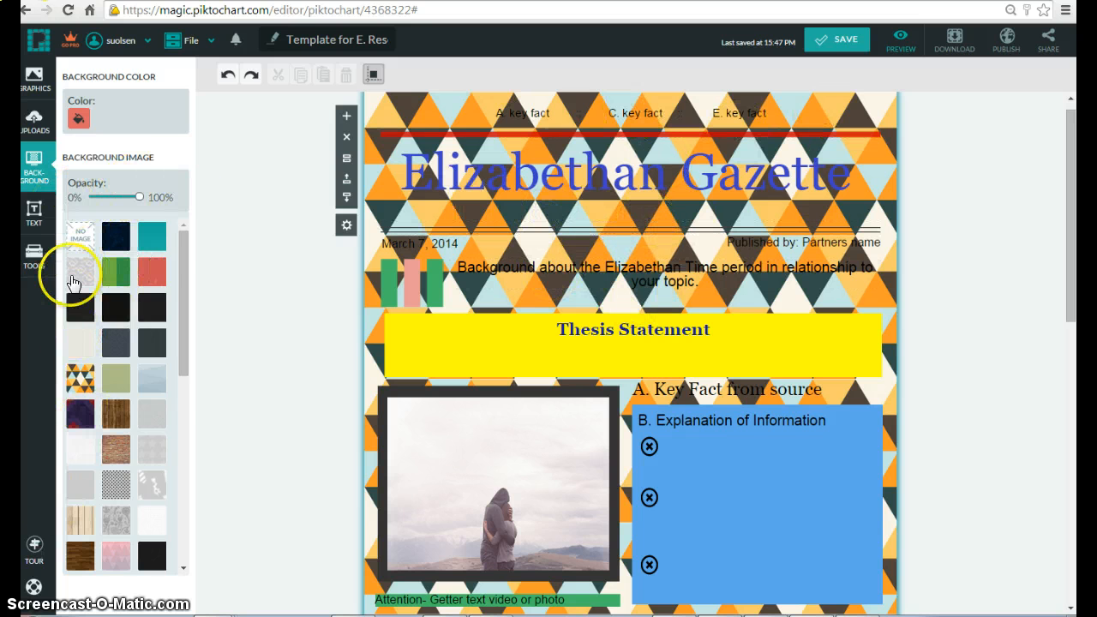
Undo the background color and triangle-pattern changes on the first block
left_click(224, 76)
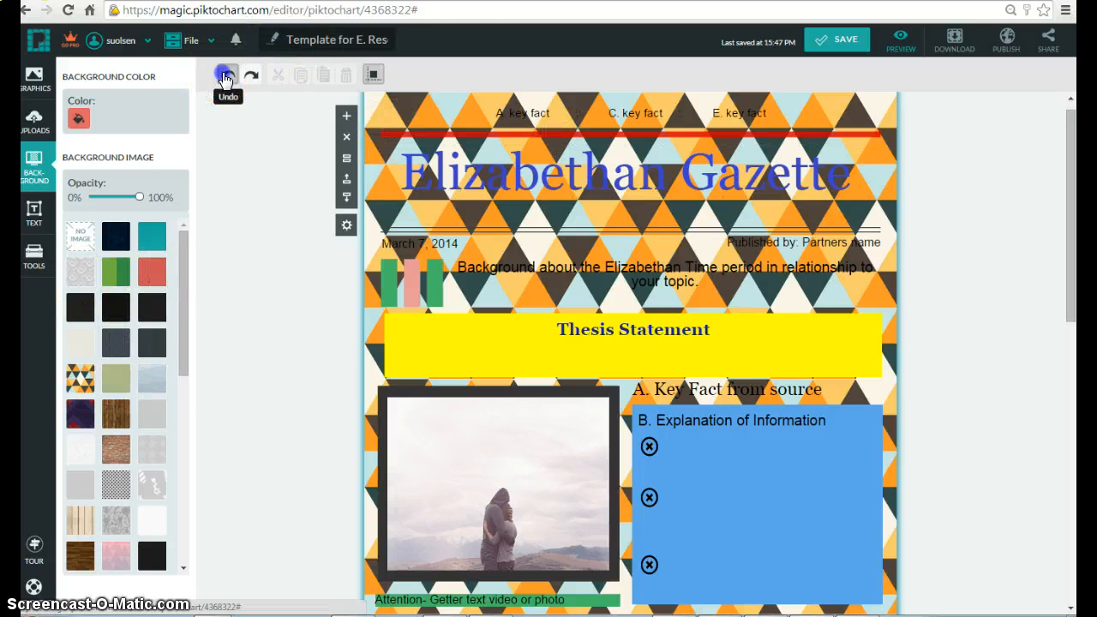
left_click(488, 65)
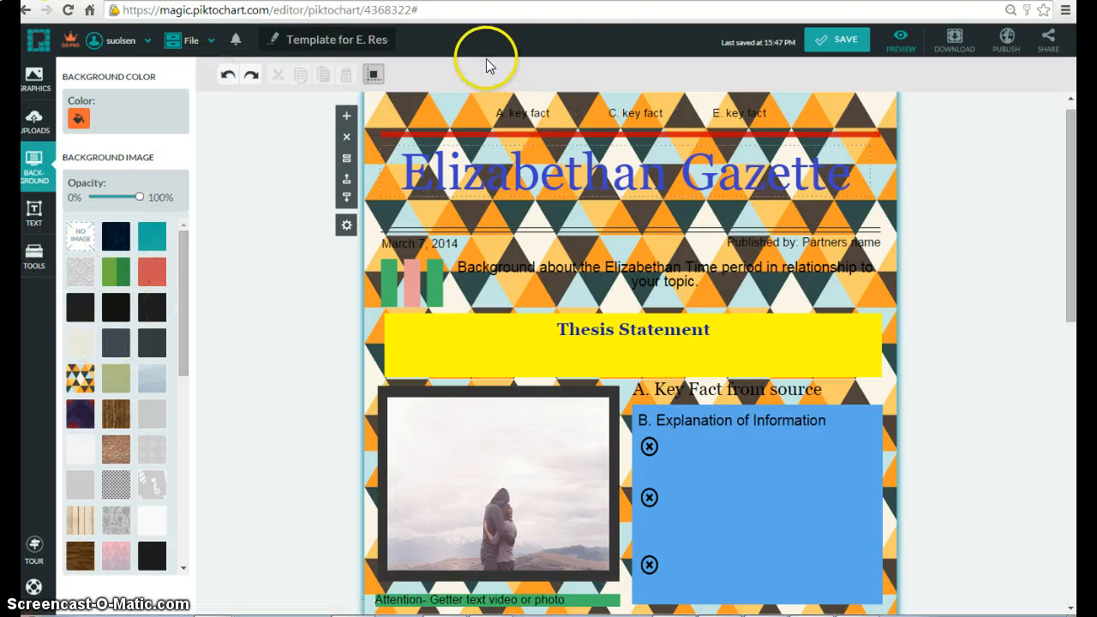
left_click(227, 75)
left_click(227, 77)
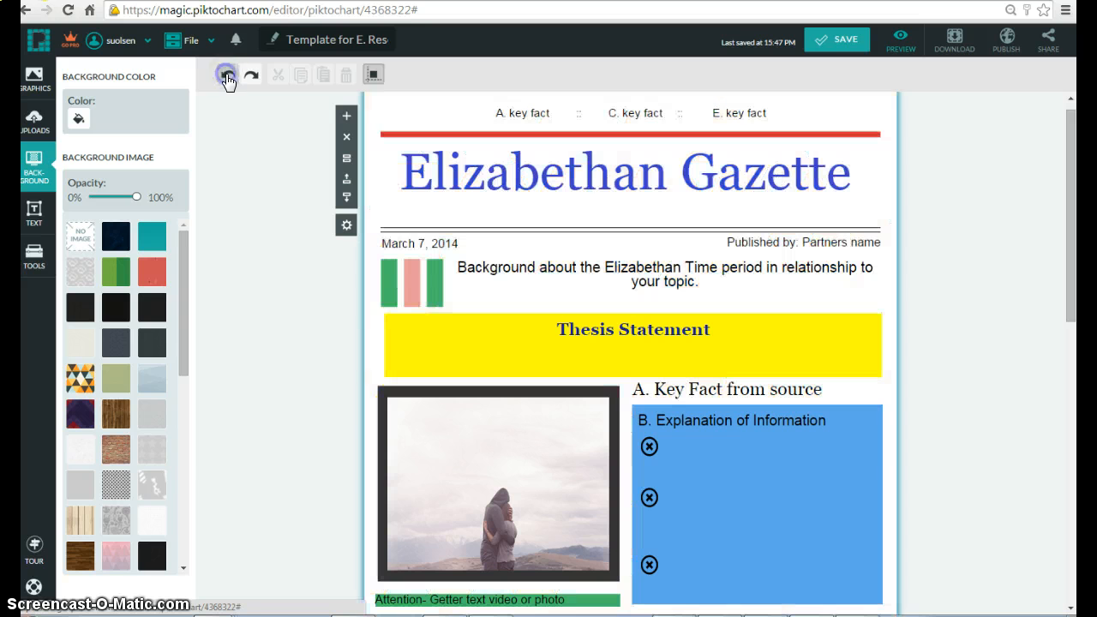
Open the text options and try Times New Roman as the font of the "Elizabethan Gazette" title
left_click(34, 212)
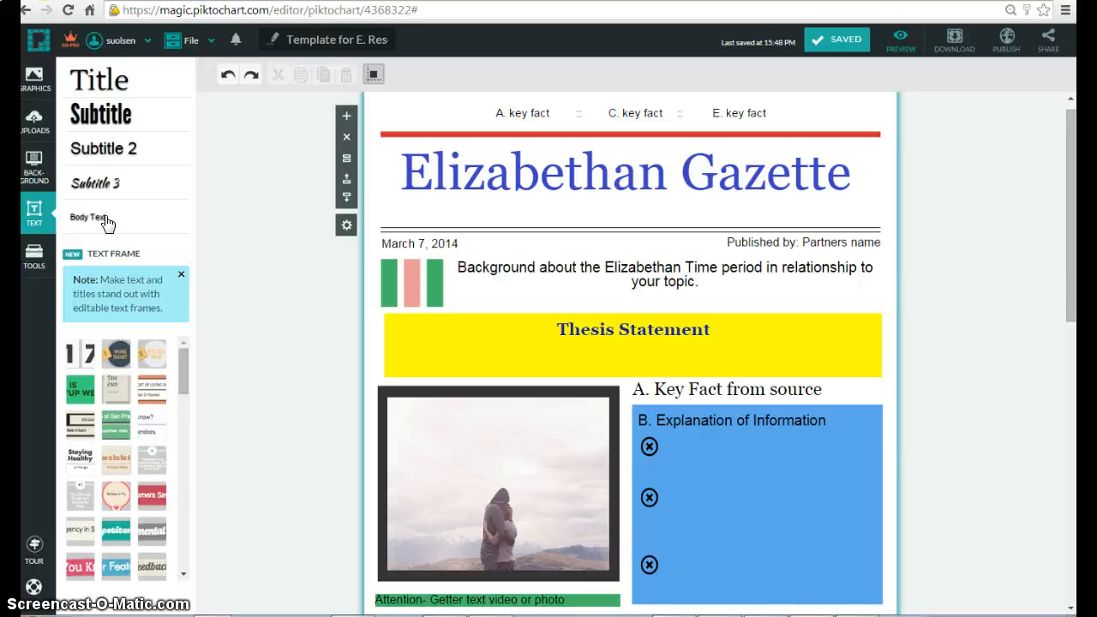
left_click(666, 275)
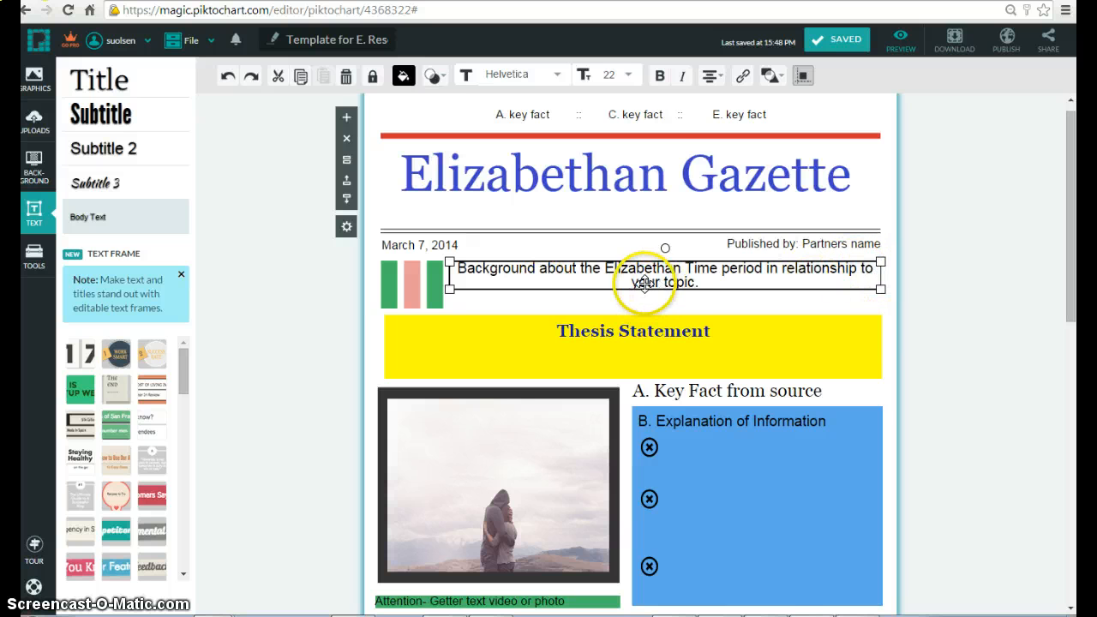
left_click(658, 179)
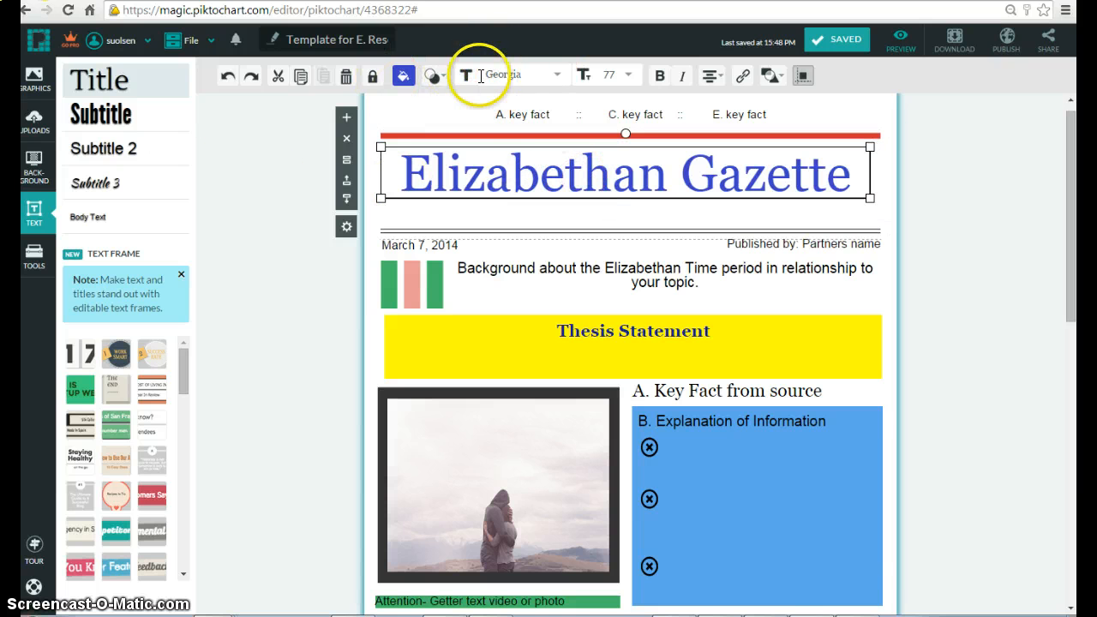
left_click(557, 78)
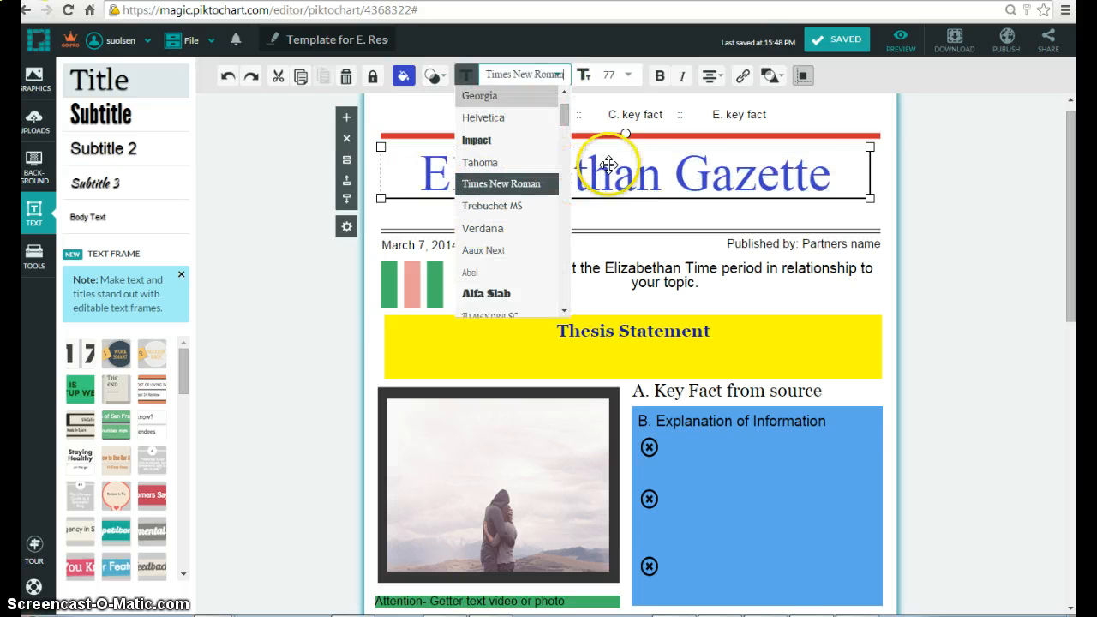
left_click(608, 164)
Insert an apostrophe after "Elizabeth" in the title text and delete it again
left_click(611, 174)
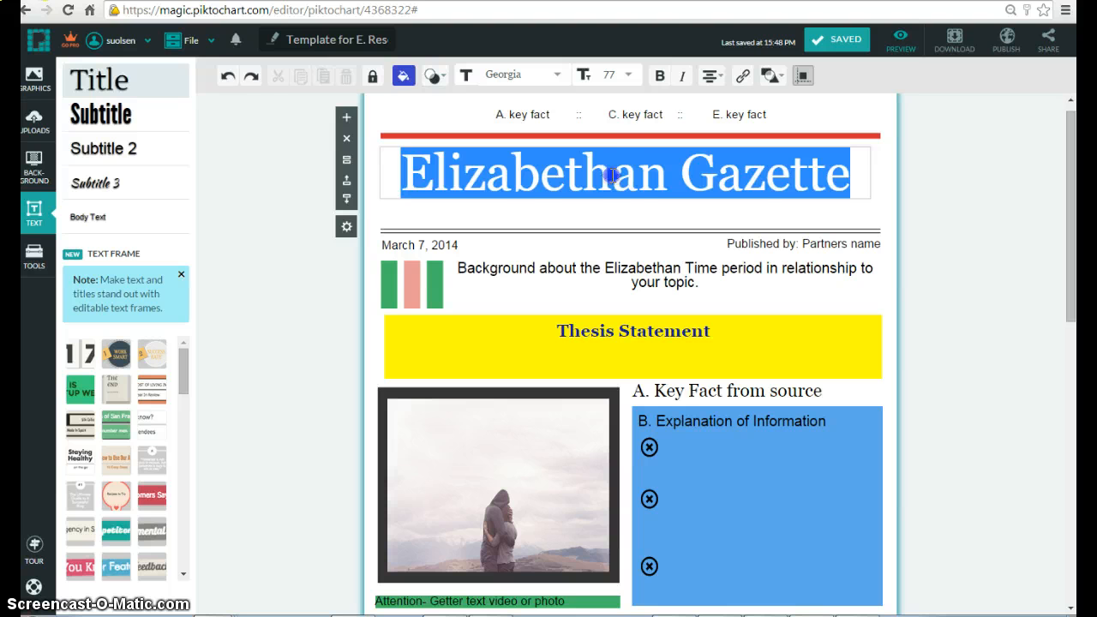
type("'")
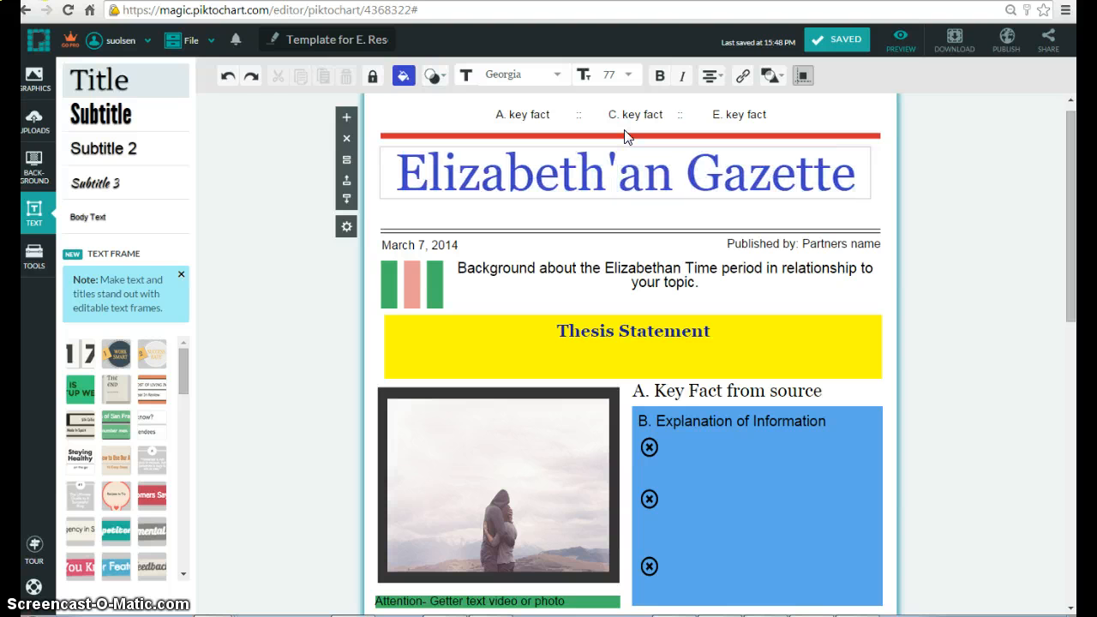
key("BackSpace")
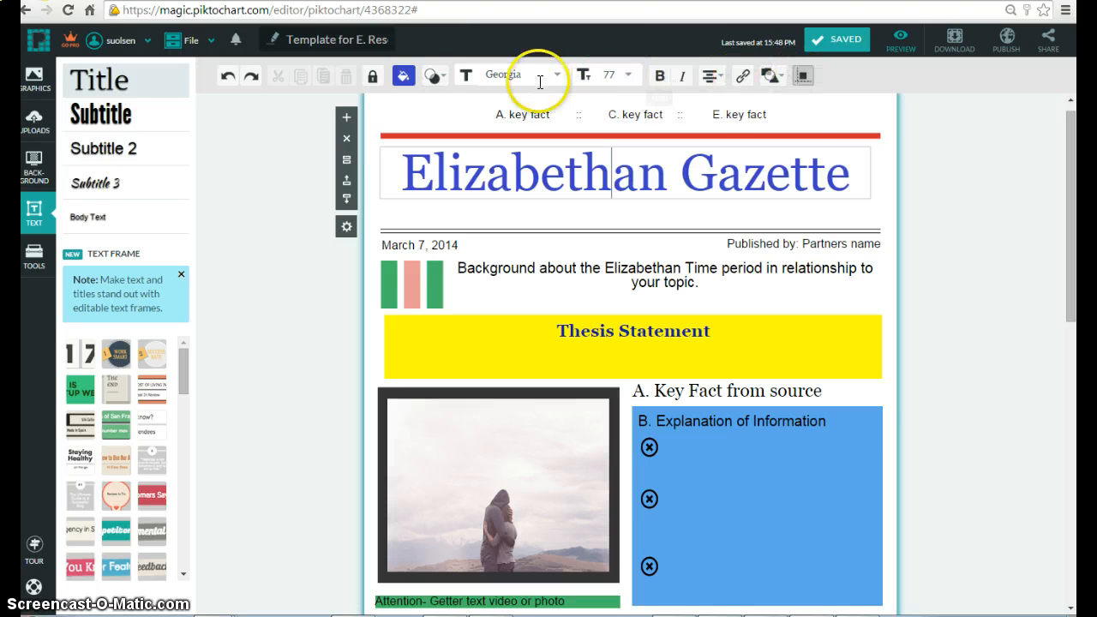
Set the "Elizabethan Gazette" title's text color to #7075ef
left_click(430, 80)
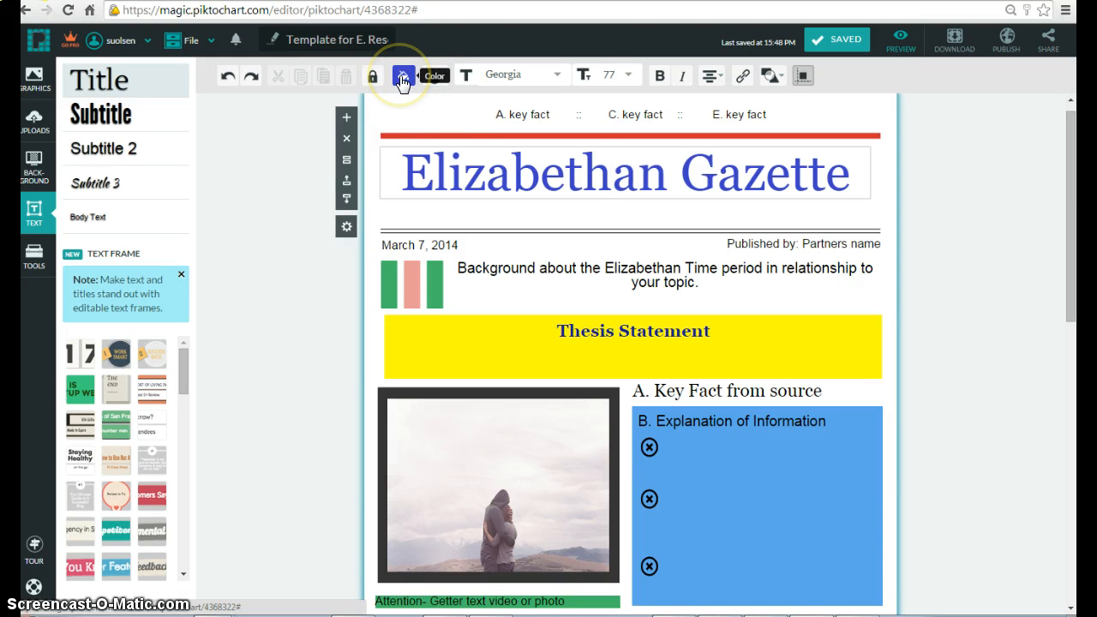
left_click(402, 80)
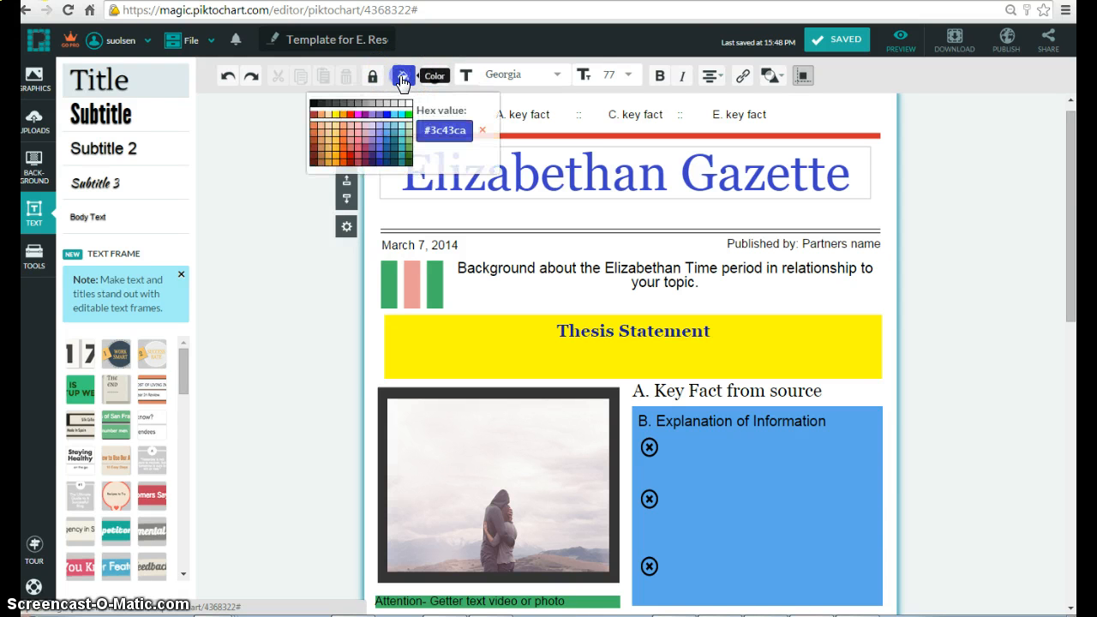
left_click(359, 146)
left_click(380, 140)
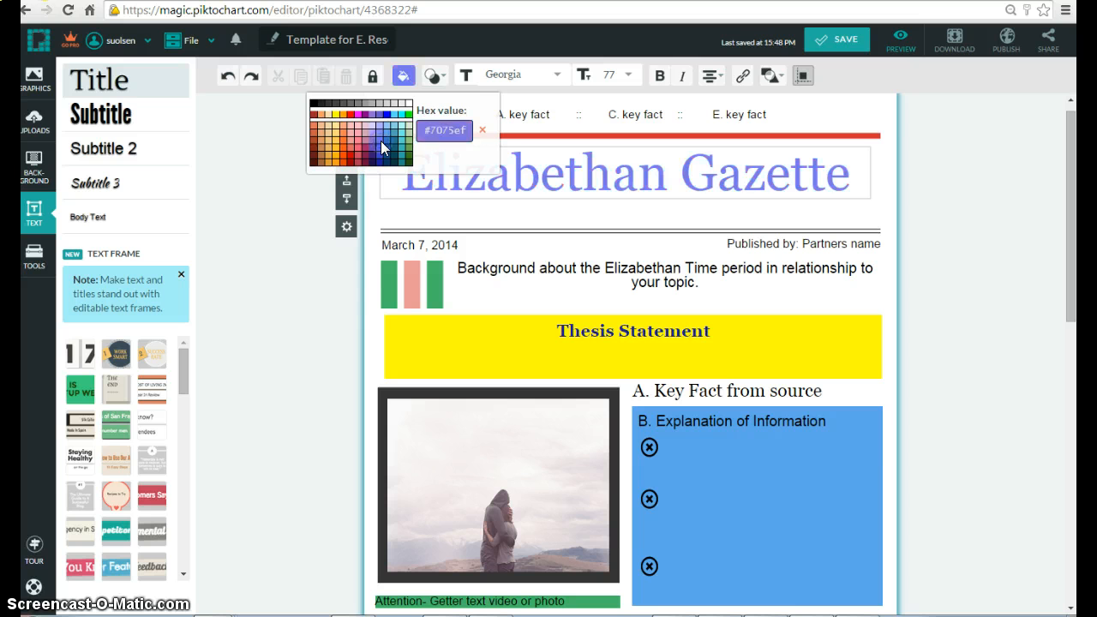
Send the "Elizabethan Gazette" title to the back using the Arrange options
left_click(770, 79)
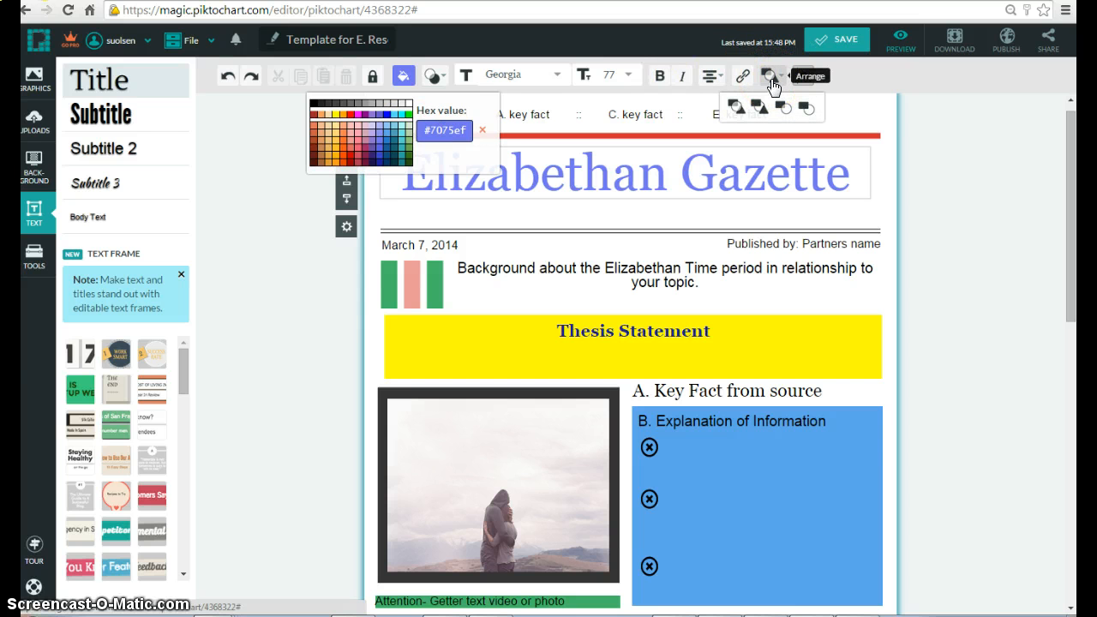
left_click(644, 349)
left_click(651, 358)
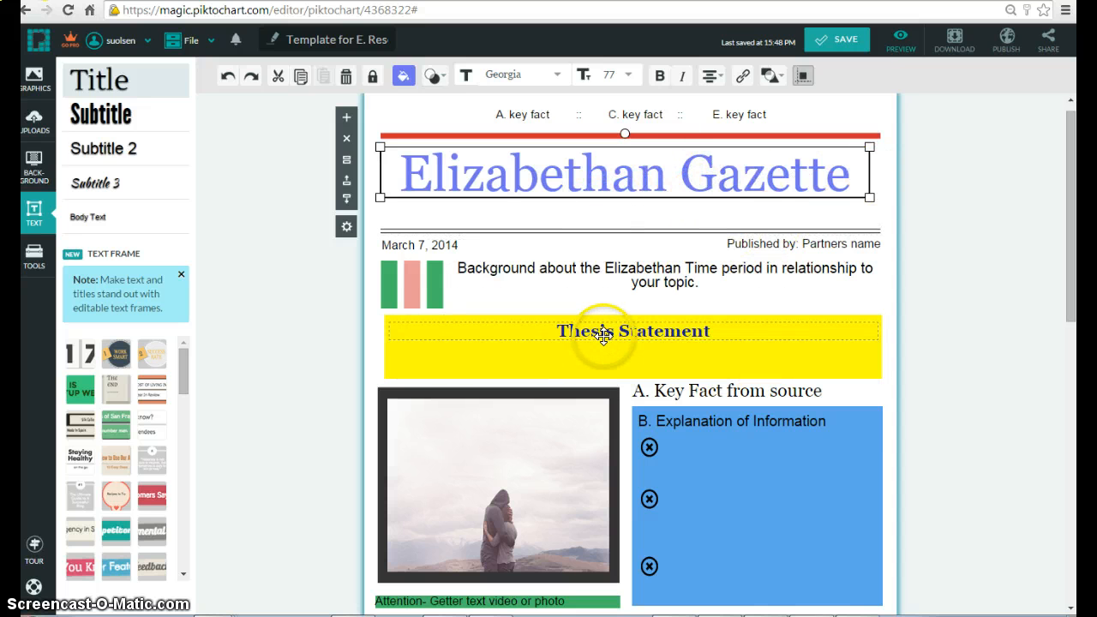
left_click(773, 77)
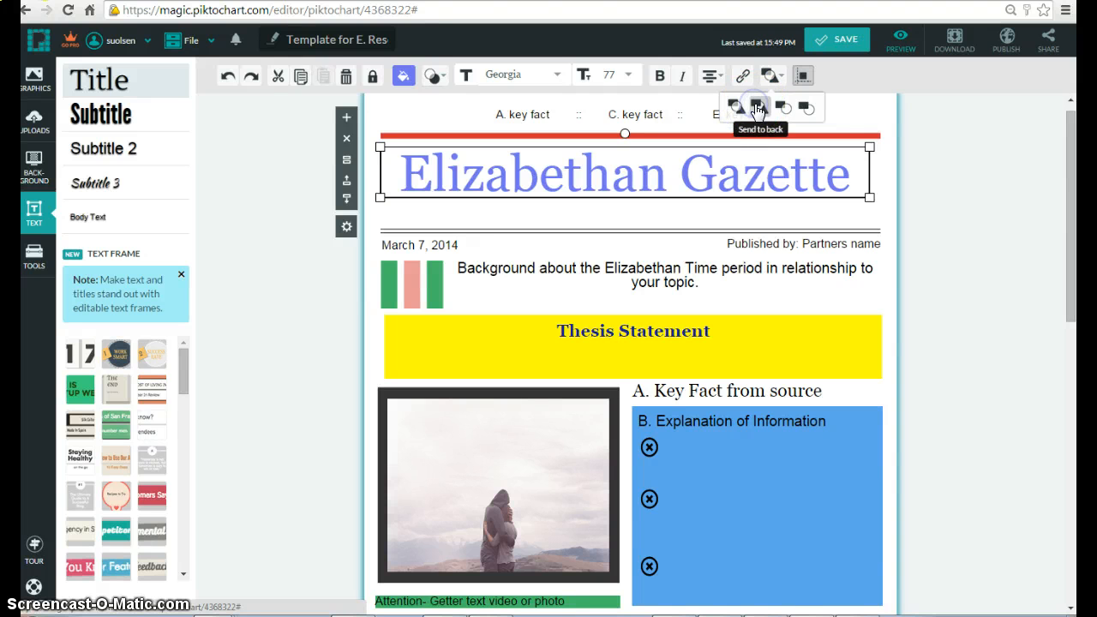
left_click(756, 106)
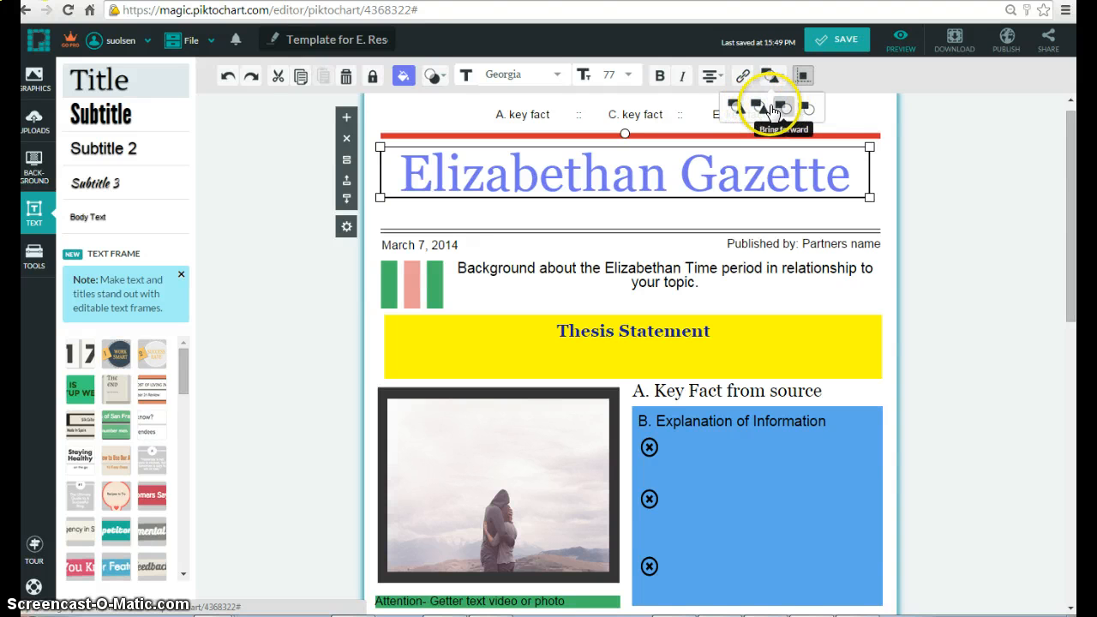
Send the "Thesis Statement" text behind the yellow box and bring it to the front again
left_click(633, 331)
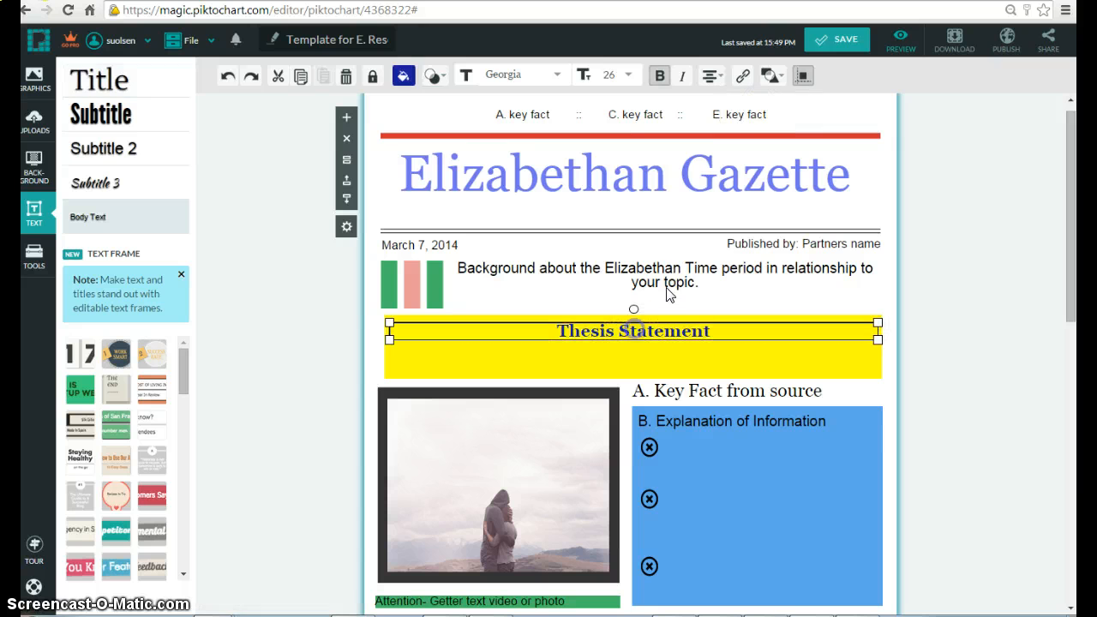
left_click(763, 78)
left_click(754, 107)
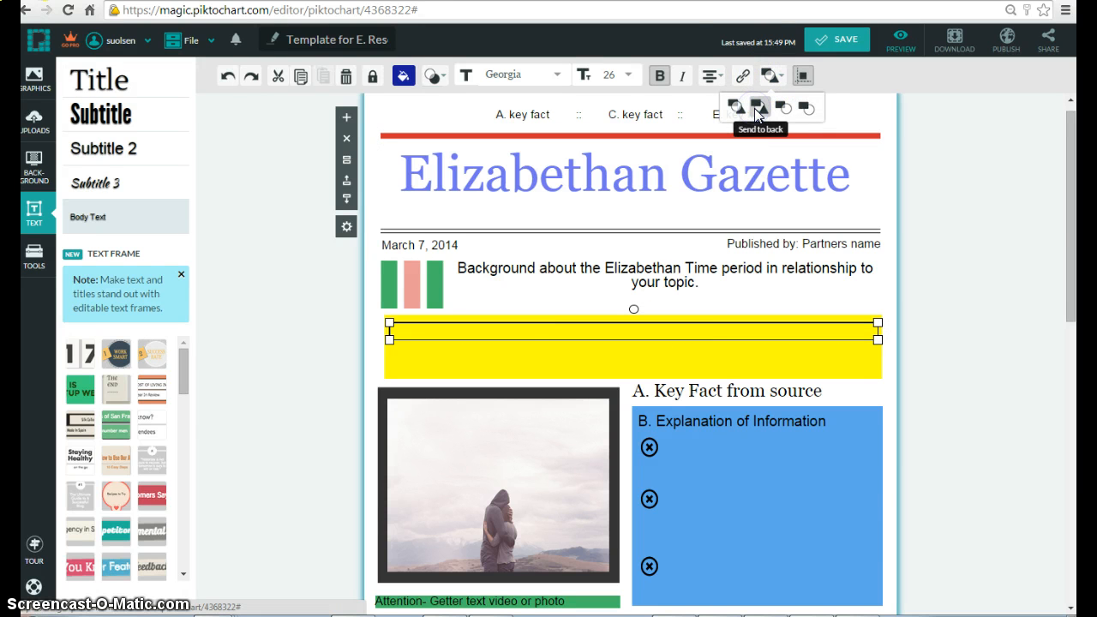
left_click(736, 108)
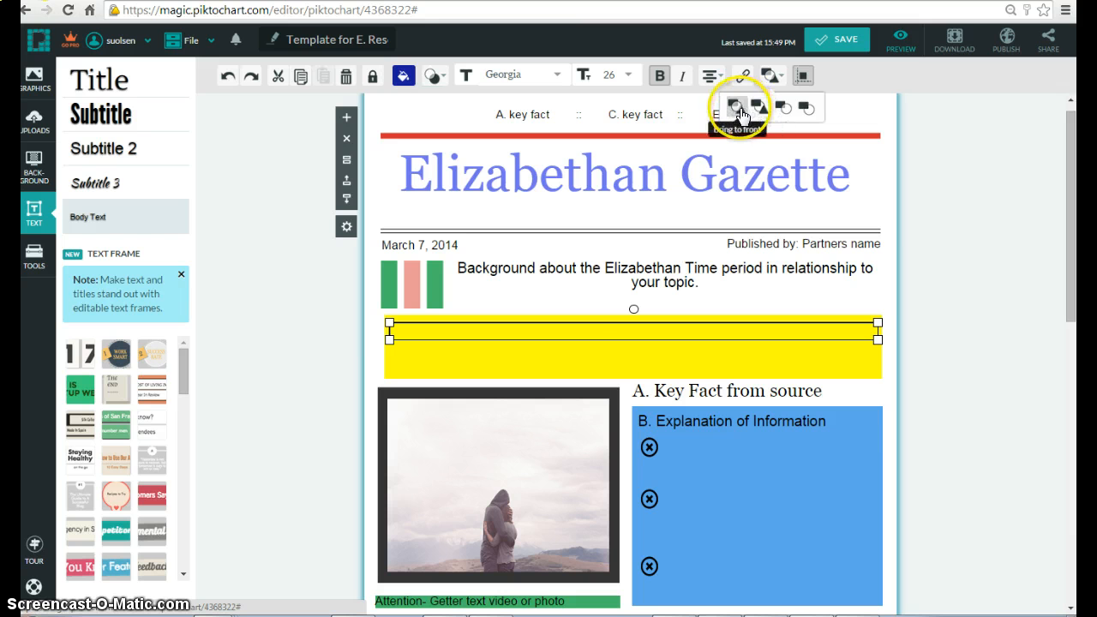
left_click(497, 321)
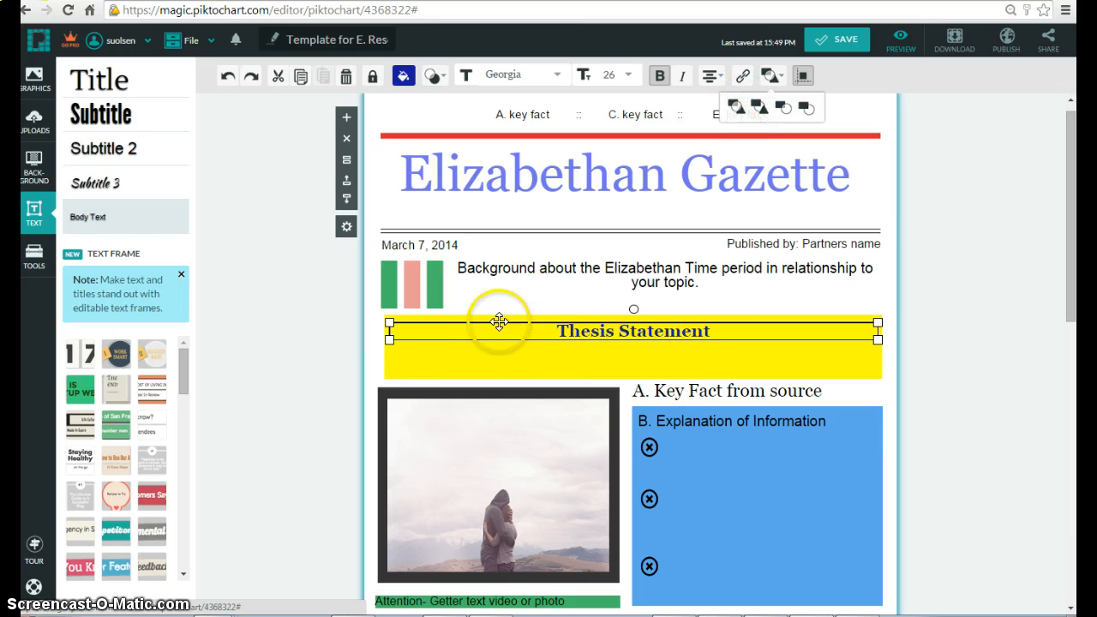
Save the infographic and update its thumbnail
scroll(502, 368, "down", 3)
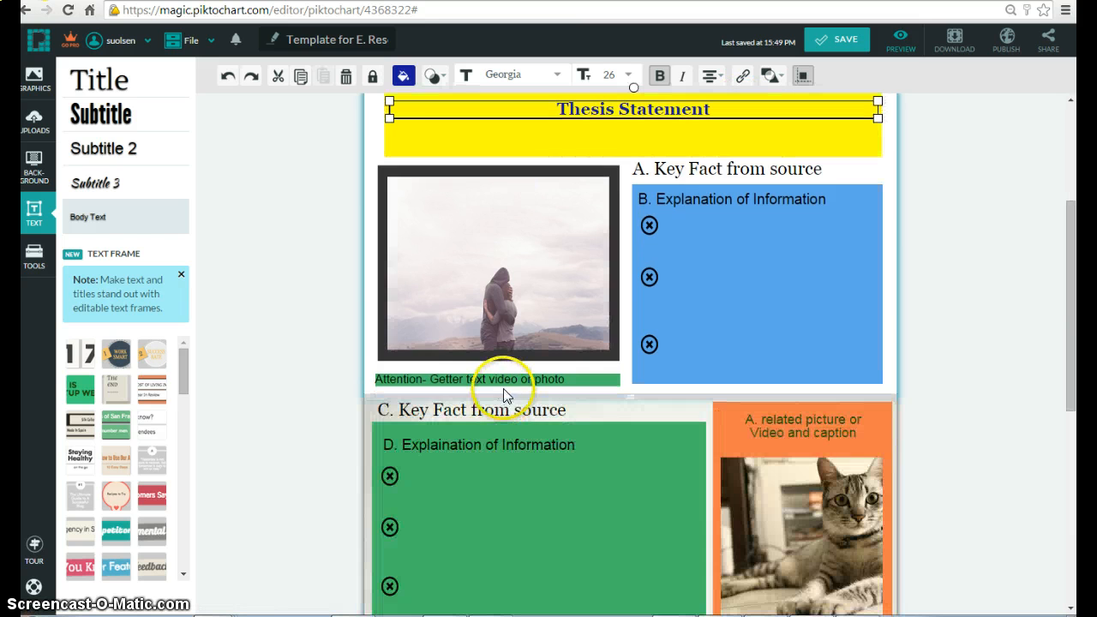
scroll(474, 301, "down", 3)
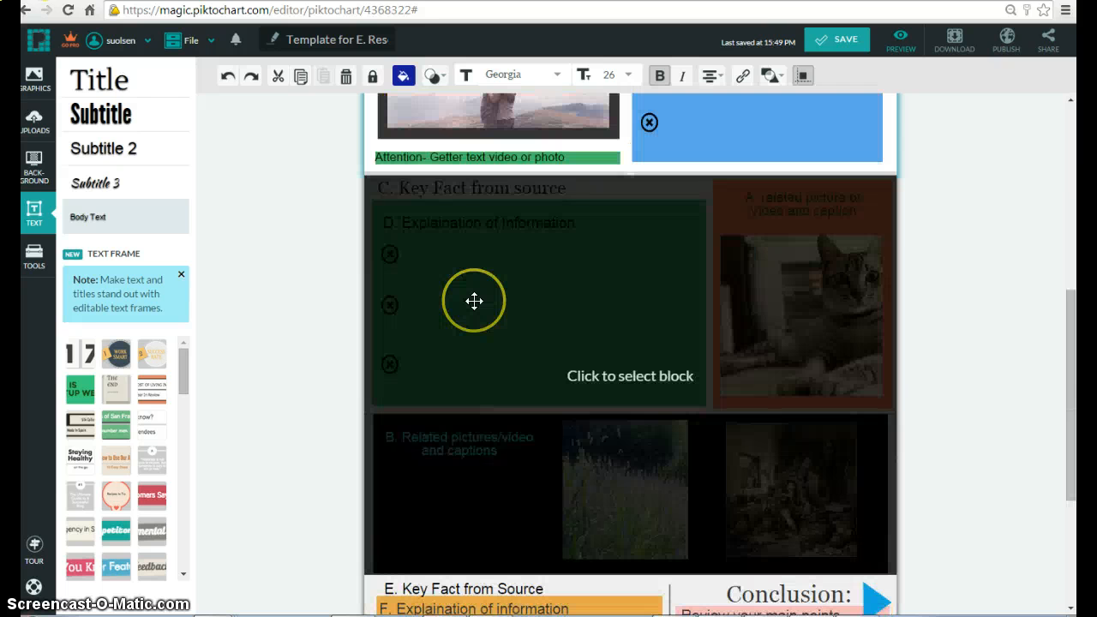
scroll(605, 365, "down", 3)
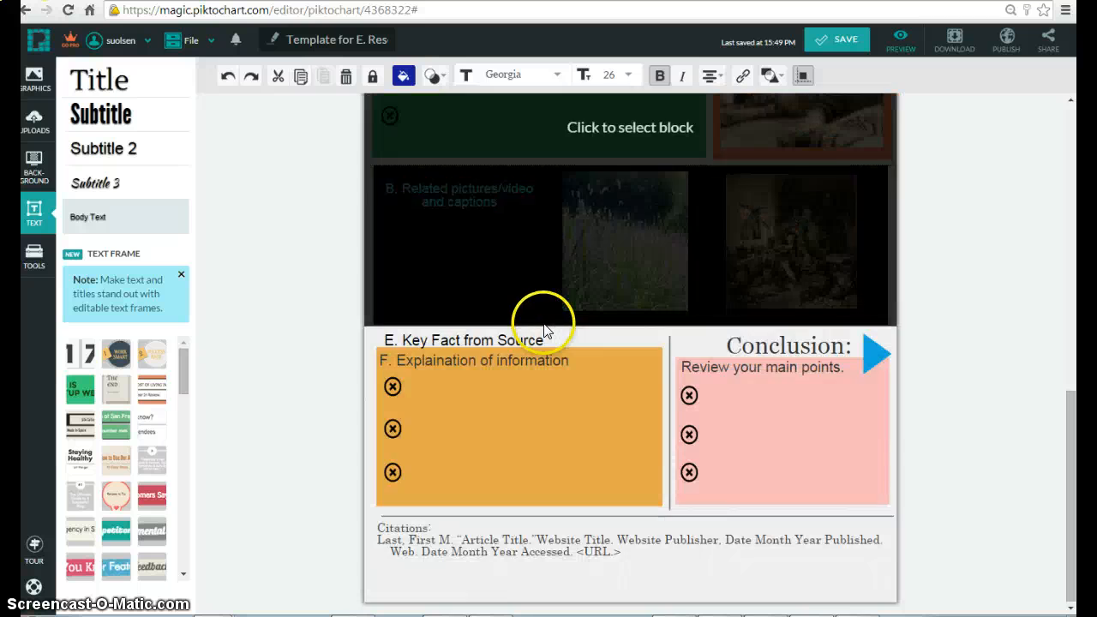
scroll(559, 292, "up", 2)
scroll(563, 292, "up", 4)
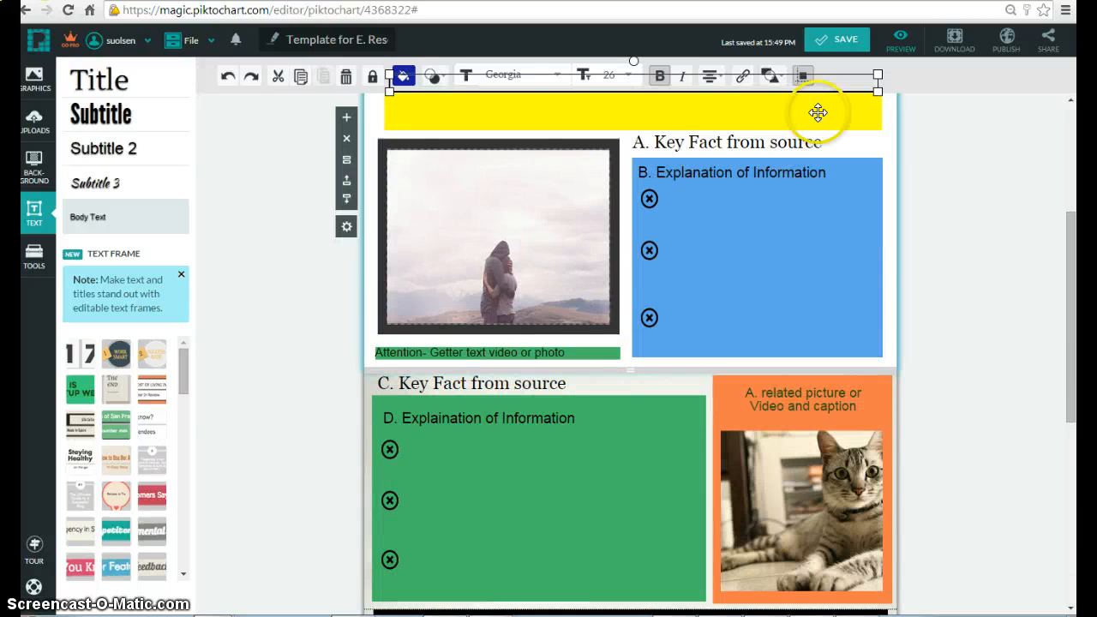
left_click(843, 40)
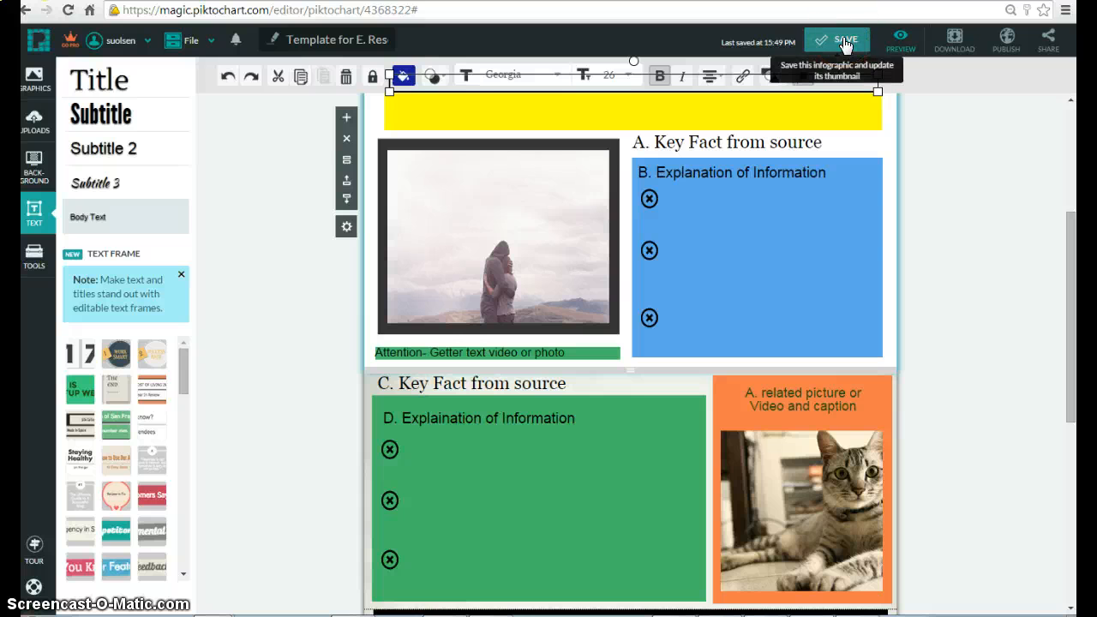